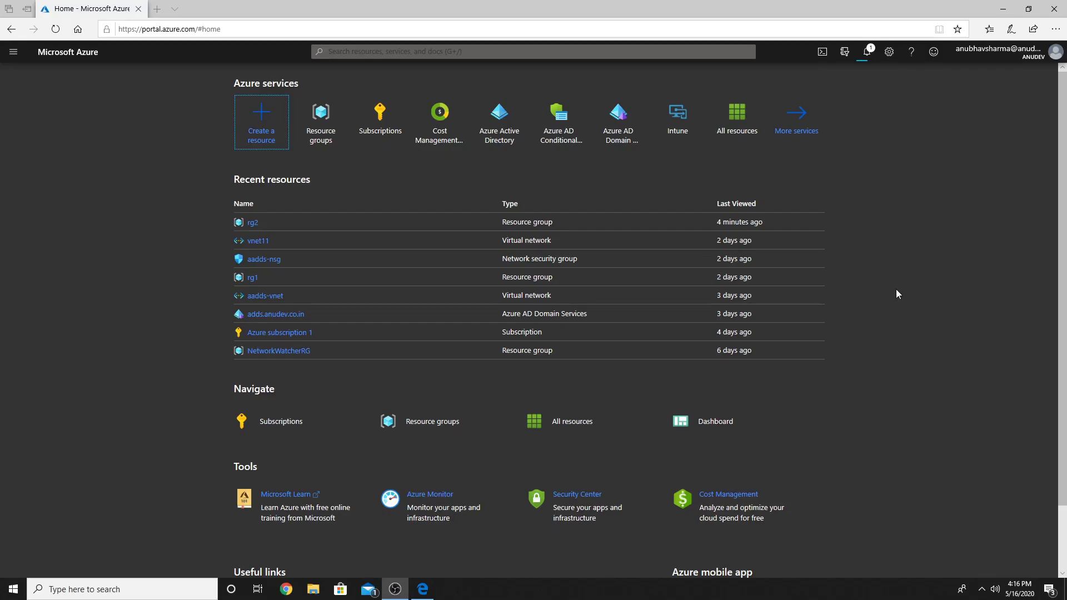
# Step: Start a VM from the Windows 10 Preview image found by searching 'windows', with a new resource group
pyautogui.click(266, 134)
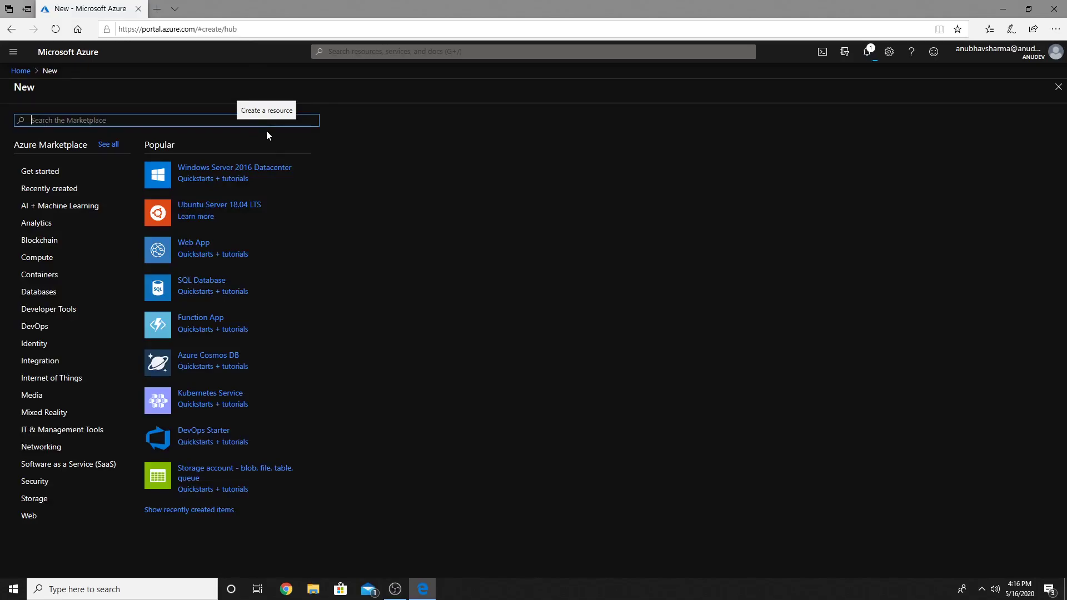
pyautogui.write('windows')
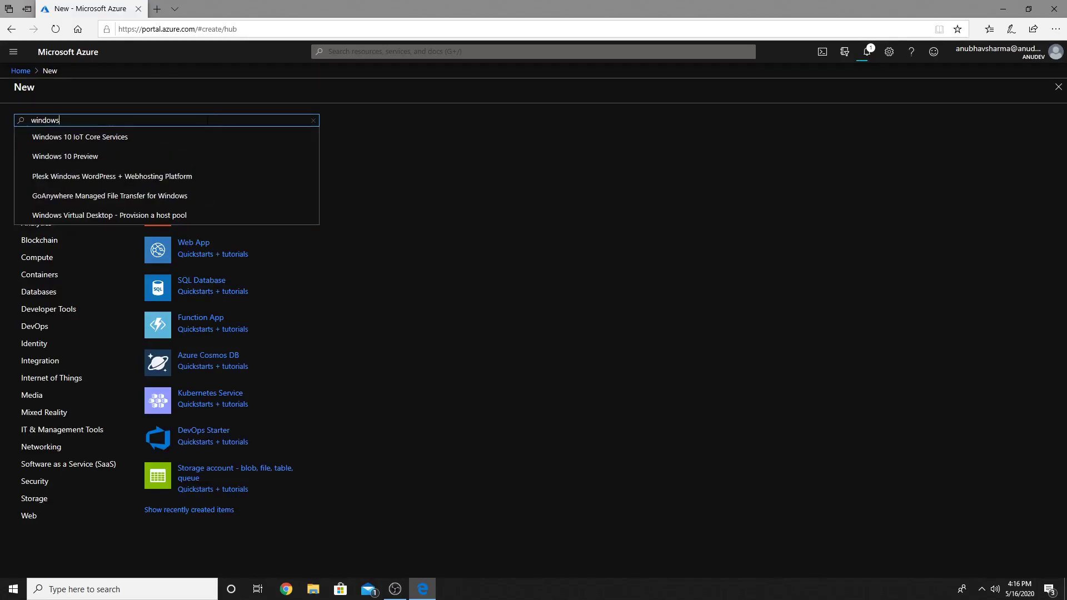
pyautogui.click(114, 164)
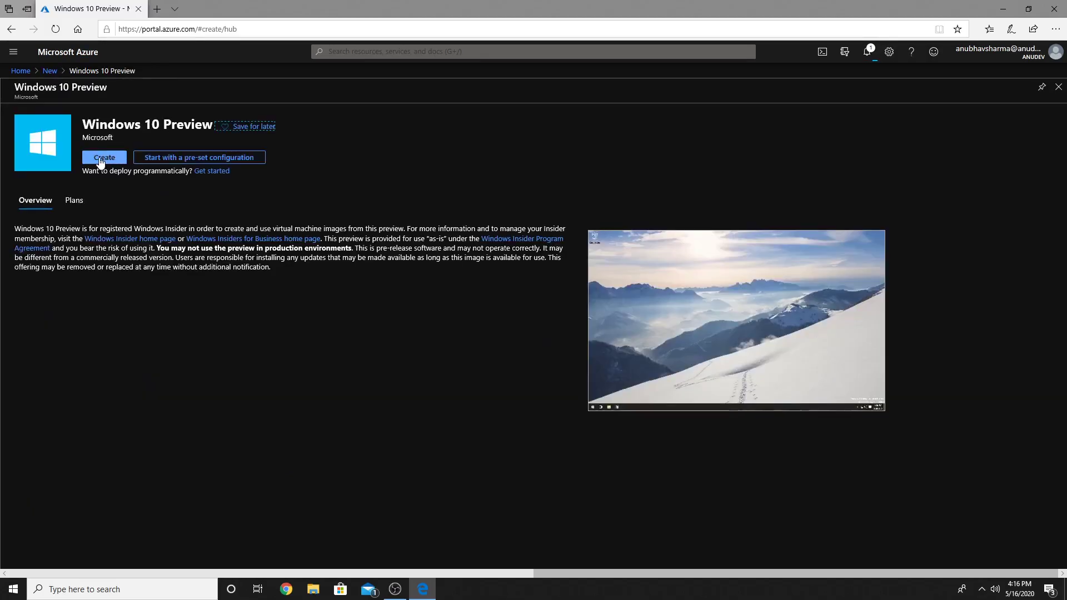
pyautogui.click(122, 161)
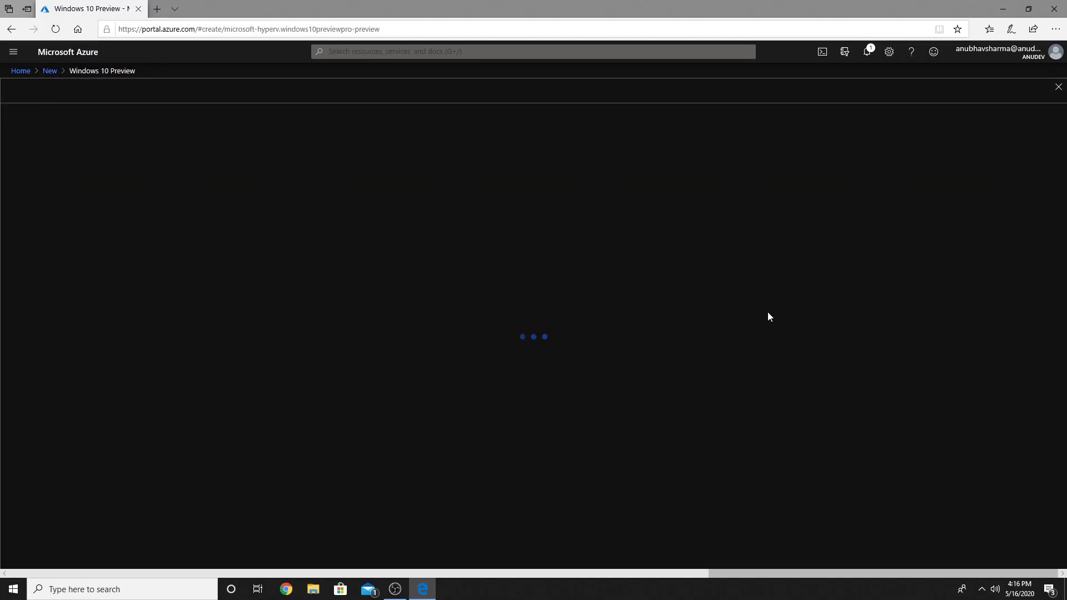
pyautogui.click(171, 271)
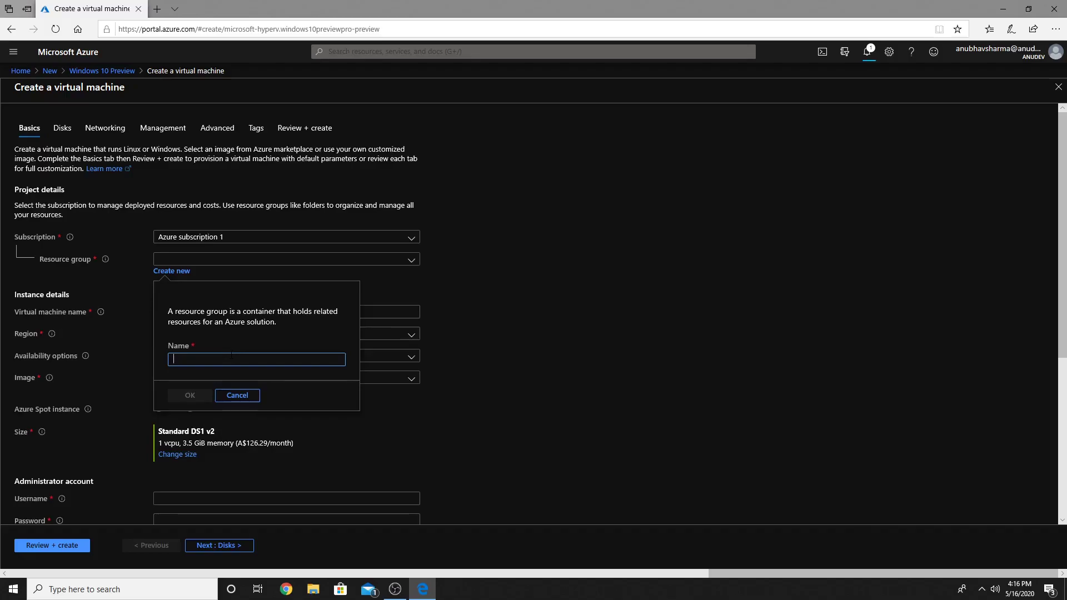
# Step: Name the new resource group rgimage and the VM templatevm, in region (Asia Pacific) Australia East
pyautogui.write('rgimage')
pyautogui.click(190, 393)
pyautogui.click(280, 312)
pyautogui.write('temp')
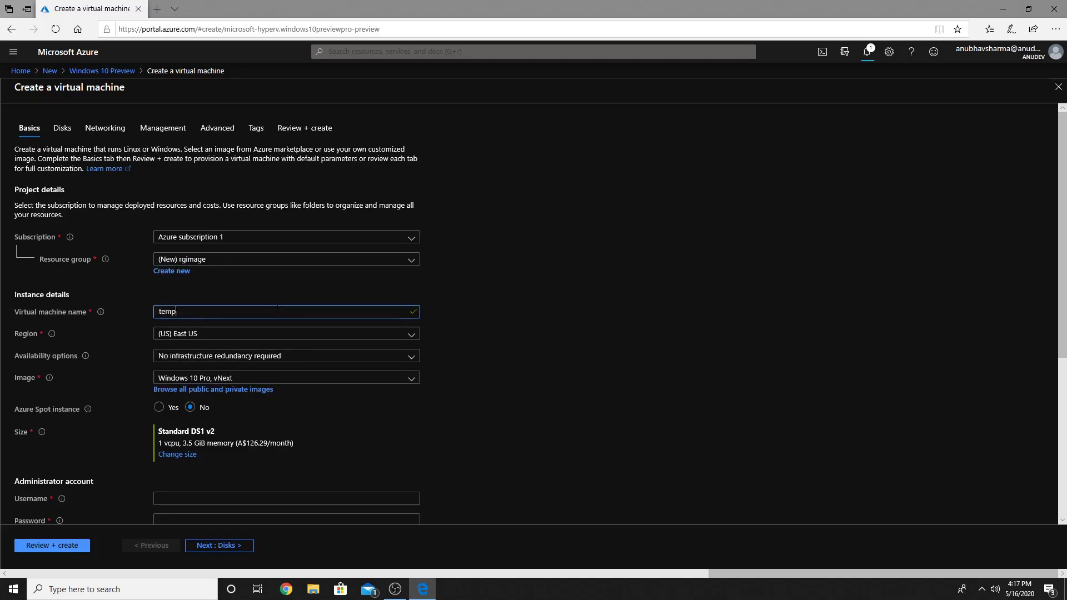
pyautogui.write('latevm')
pyautogui.click(317, 337)
pyautogui.click(278, 182)
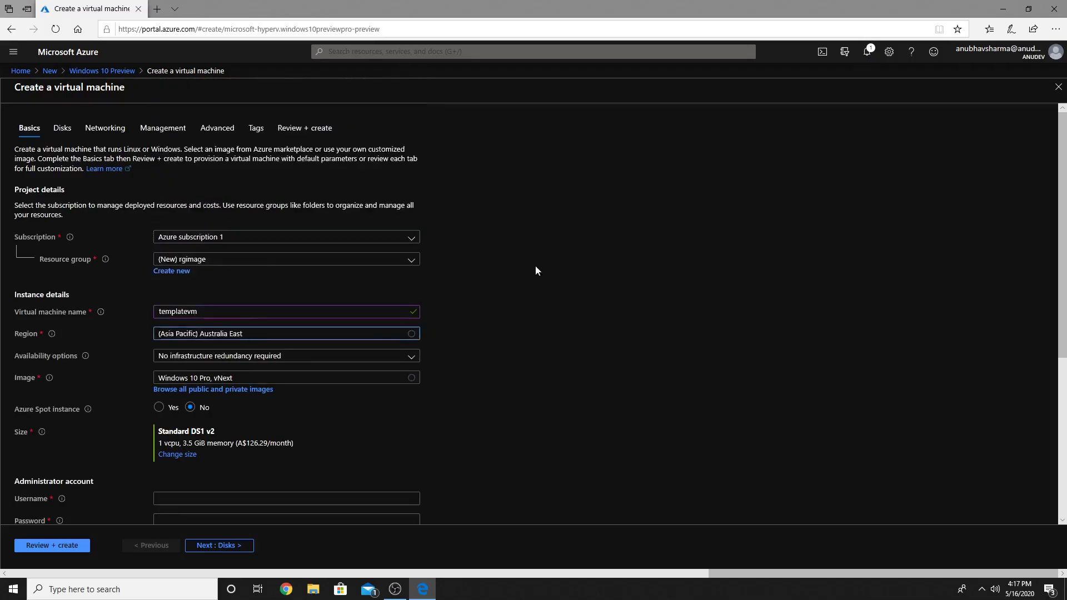
pyautogui.scroll(-1, 337, 396)
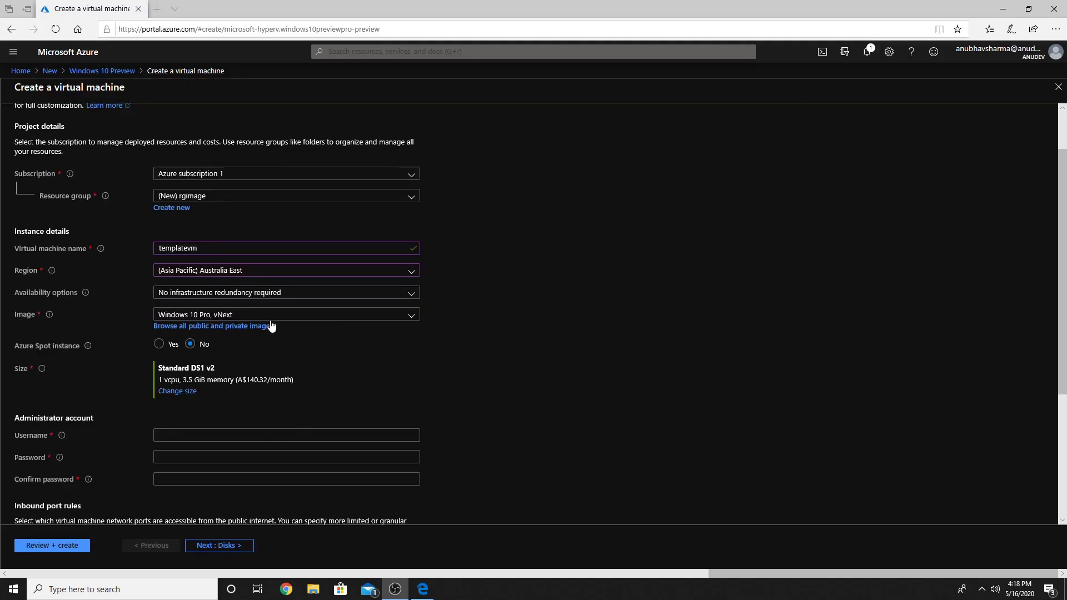
# Step: Pick the Windows 10 Enterprise multi-session 1909 + Office 365 ProPlus image and fill the admin credentials
pyautogui.click(250, 327)
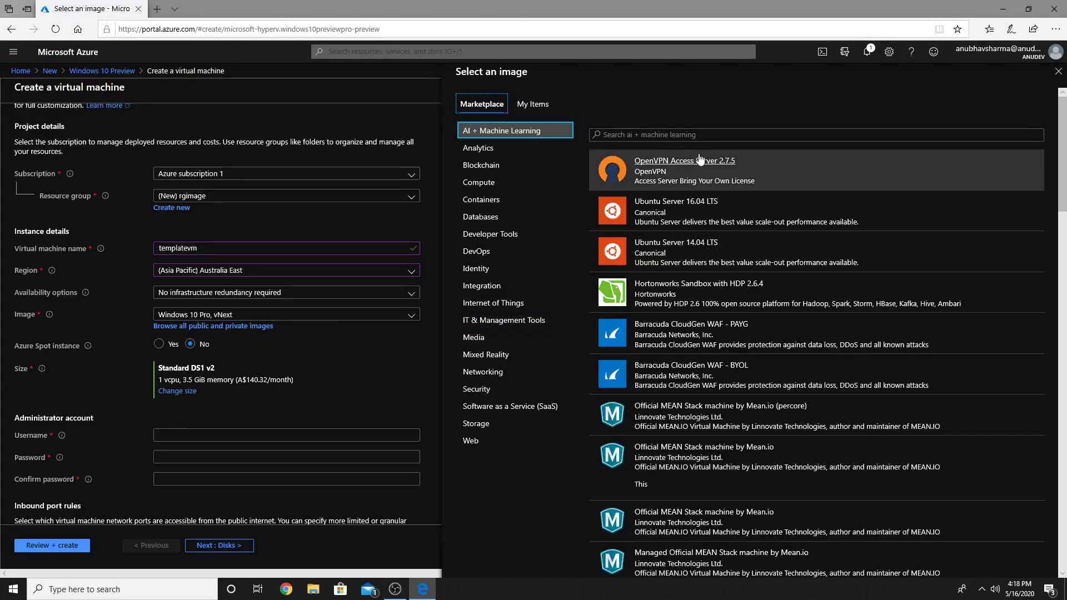
pyautogui.click(689, 135)
pyautogui.write('windows 10')
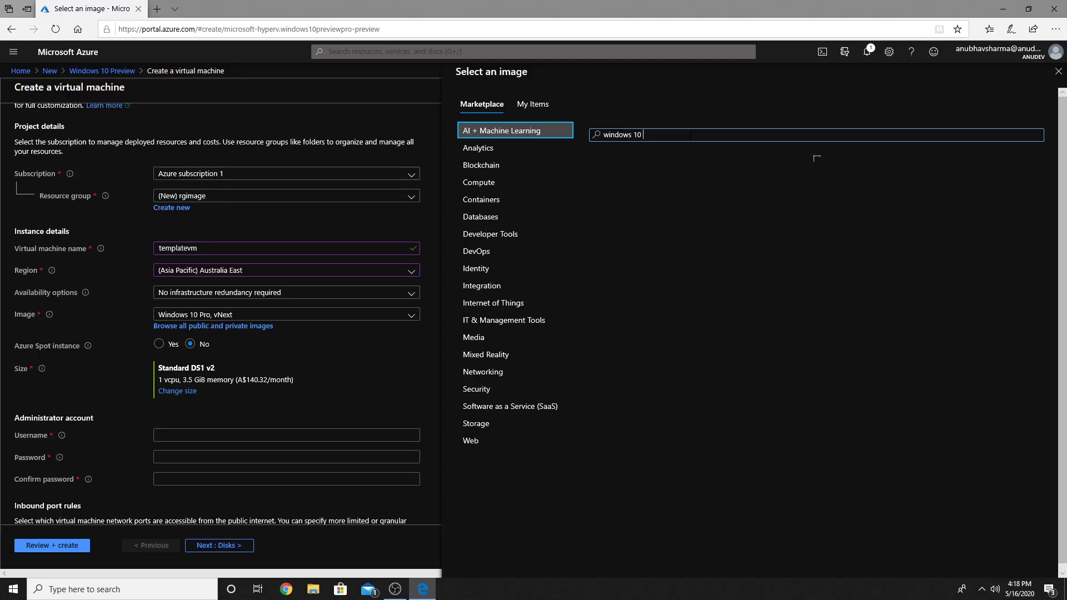
pyautogui.write(' mult')
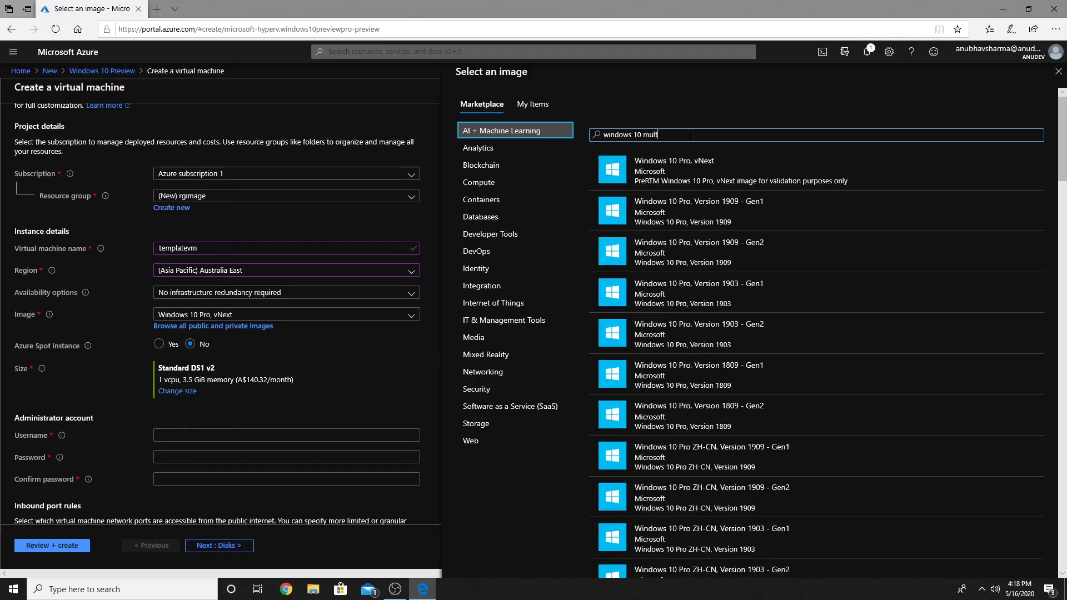
pyautogui.write('isession')
pyautogui.scroll(-2, 828, 305)
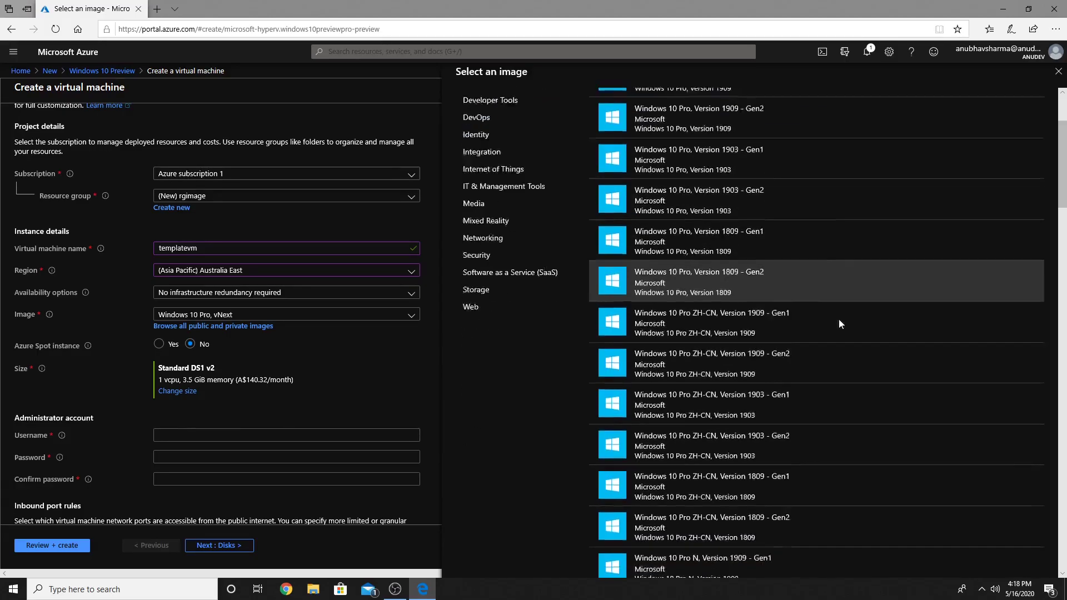
pyautogui.scroll(-10, 838, 324)
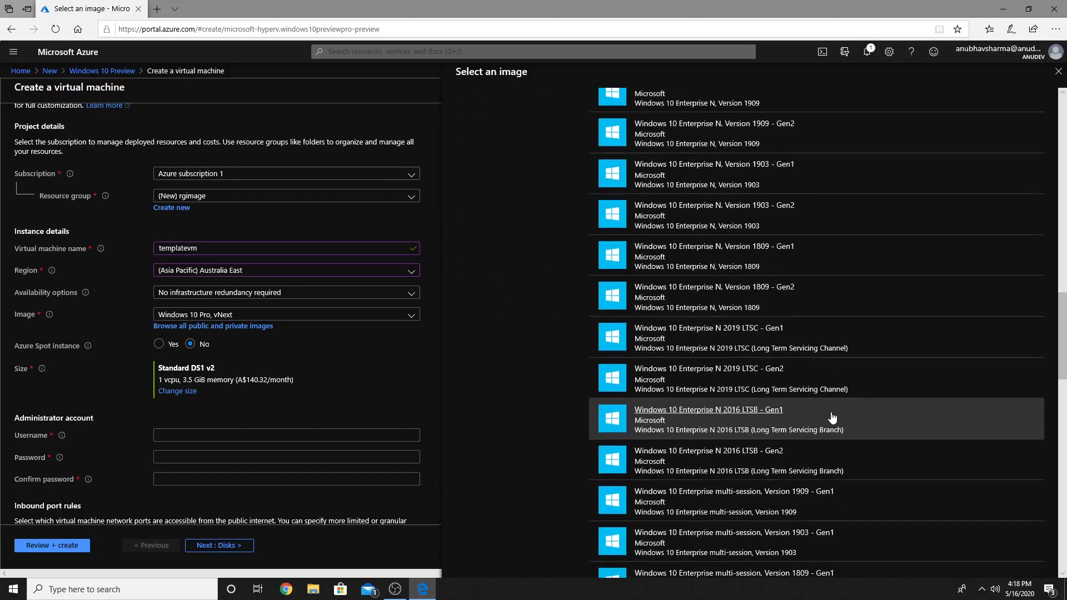
pyautogui.scroll(-5, 860, 419)
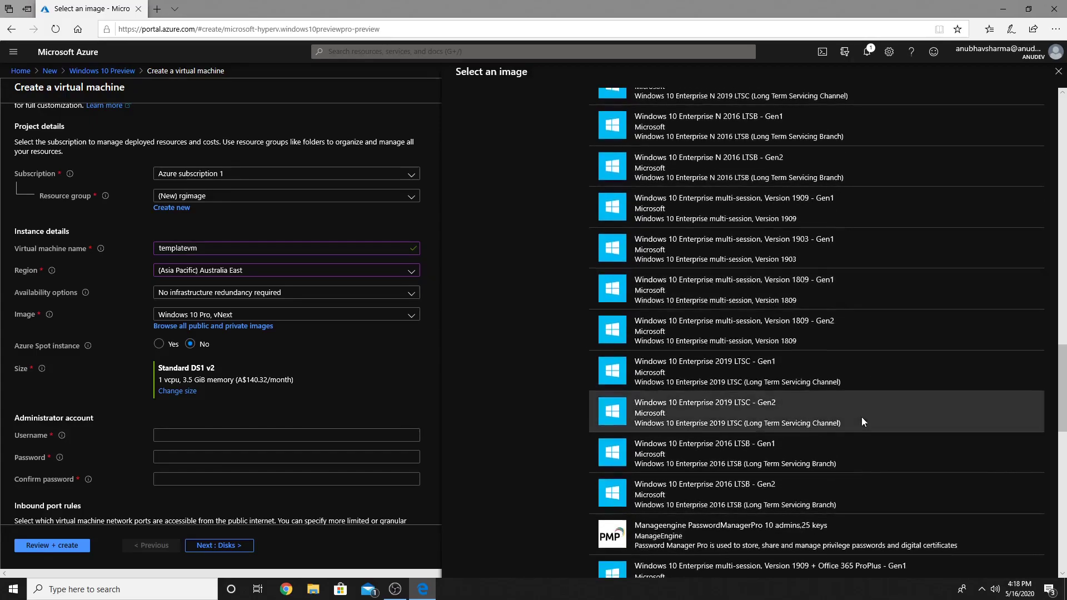
pyautogui.scroll(-3, 862, 422)
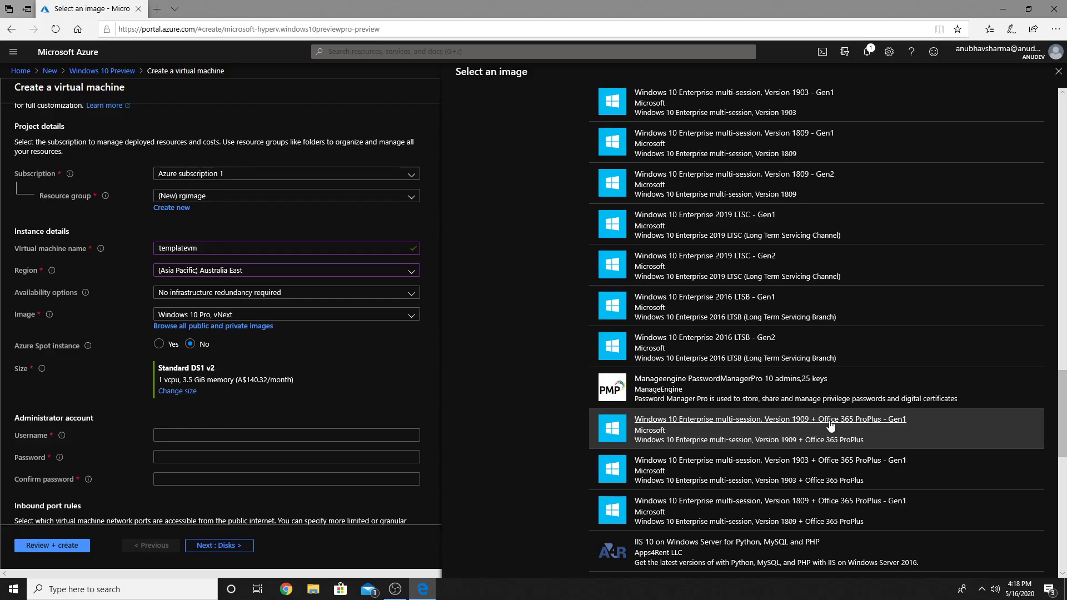
pyautogui.click(748, 424)
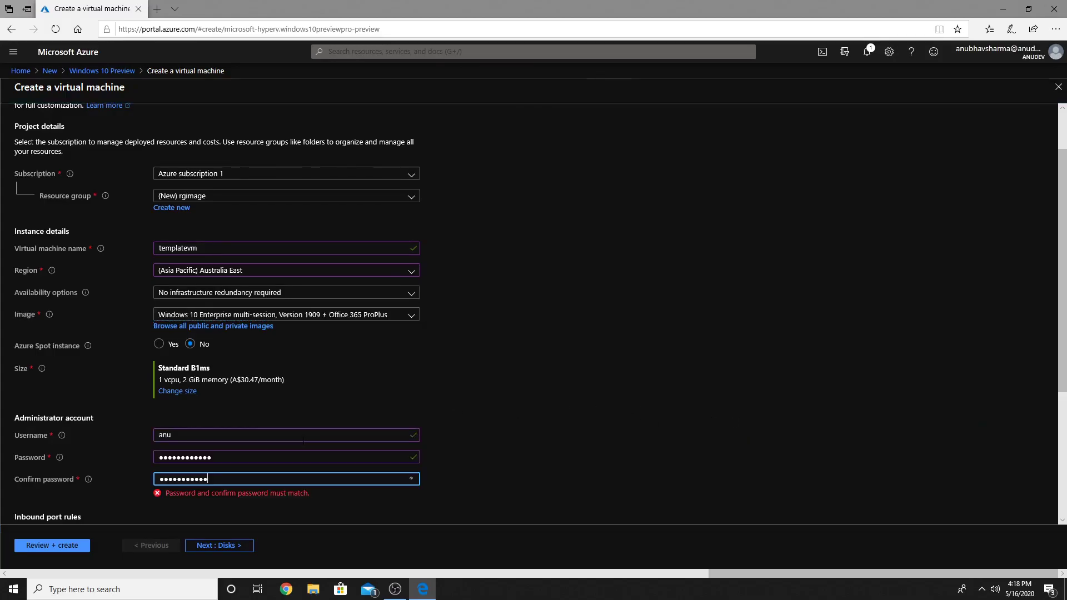
pyautogui.write('3')
pyautogui.scroll(-1, 654, 371)
pyautogui.scroll(-3, 498, 389)
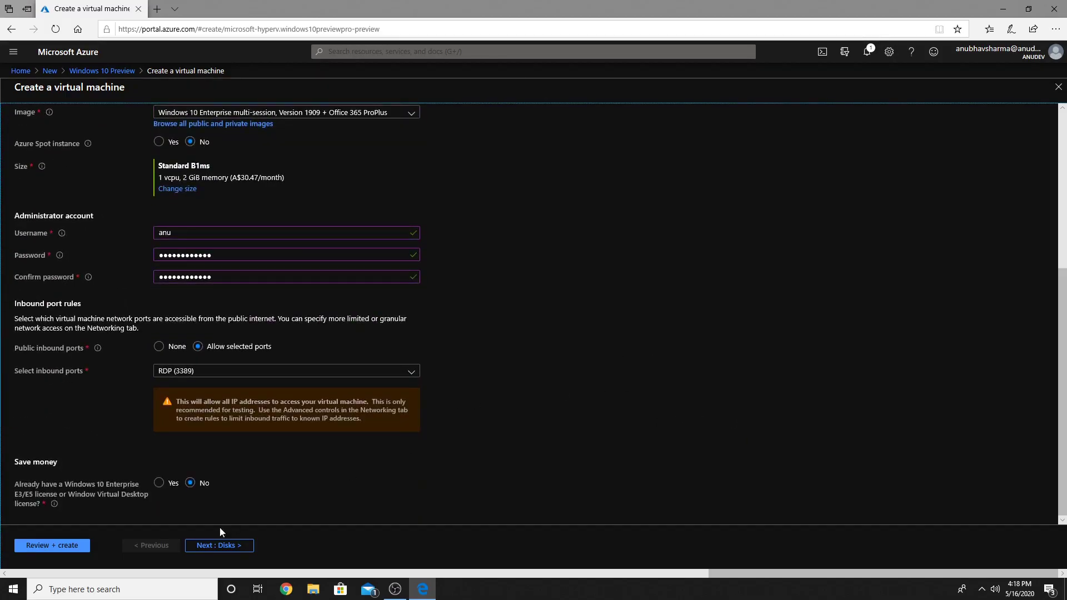
# Step: Switch the VM to unmanaged disks using new storage account rgimagedisks
pyautogui.click(219, 547)
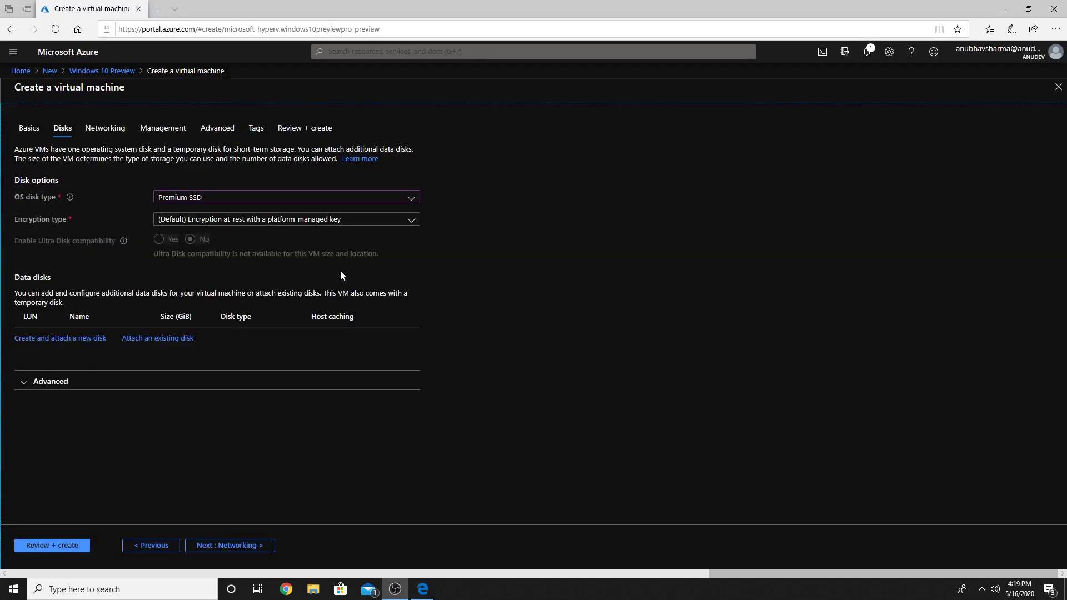
pyautogui.click(48, 381)
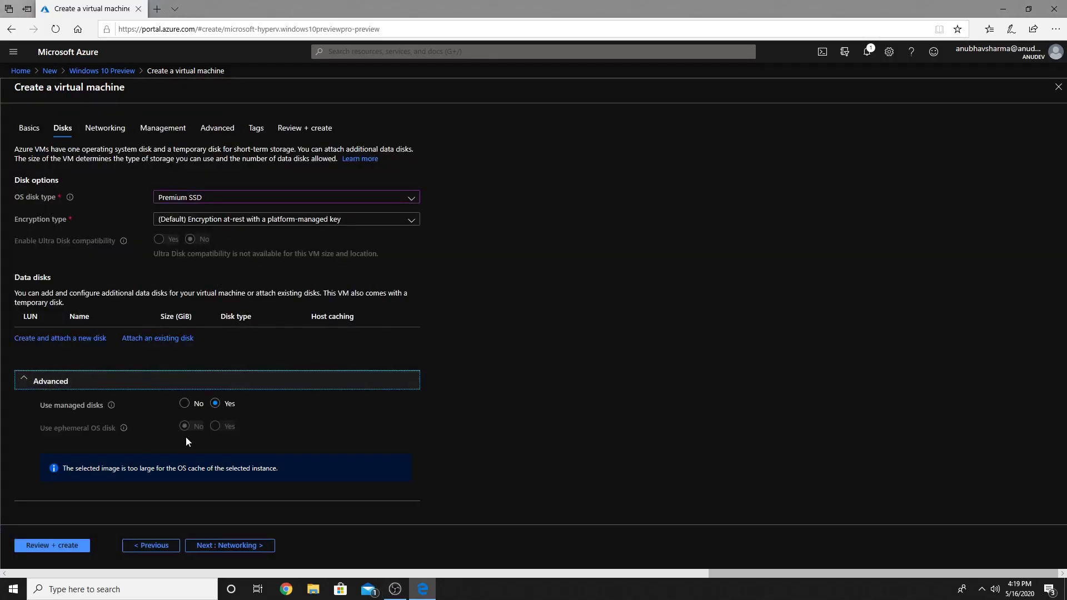
pyautogui.click(185, 404)
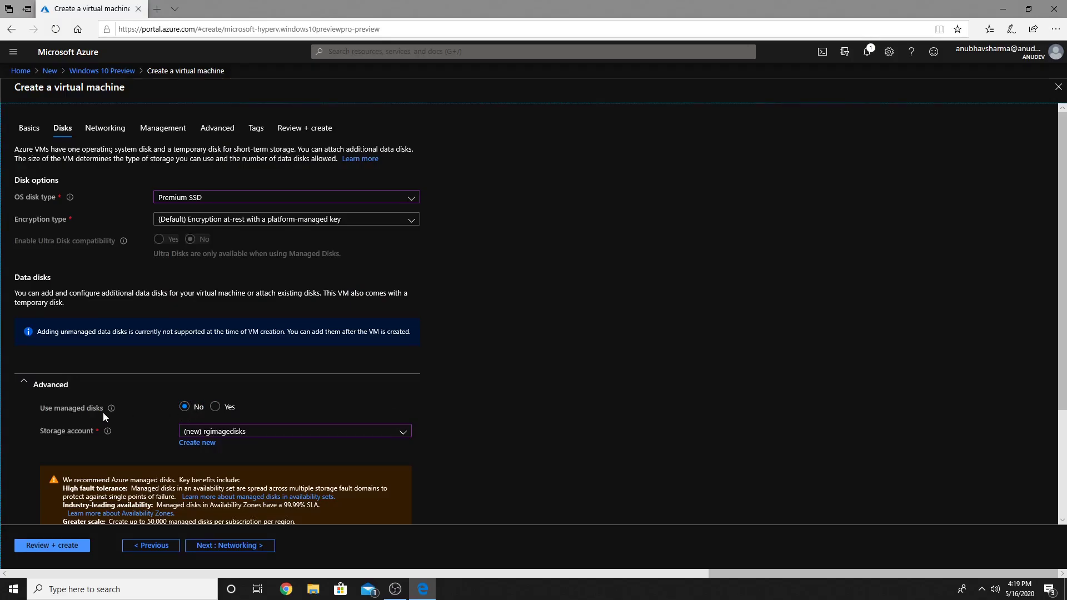
pyautogui.scroll(-1, 517, 431)
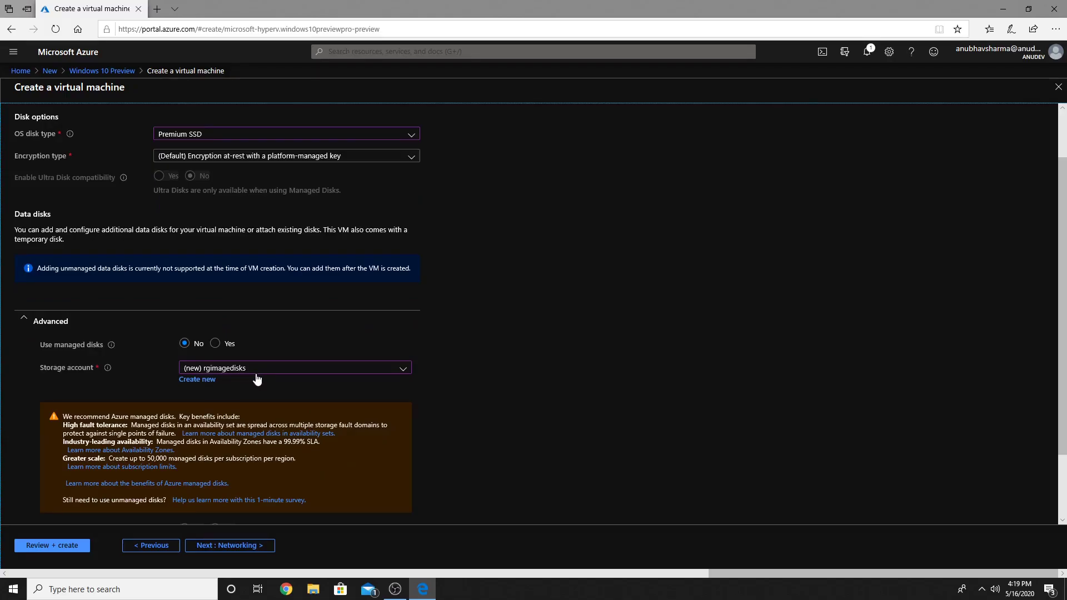
pyautogui.click(228, 547)
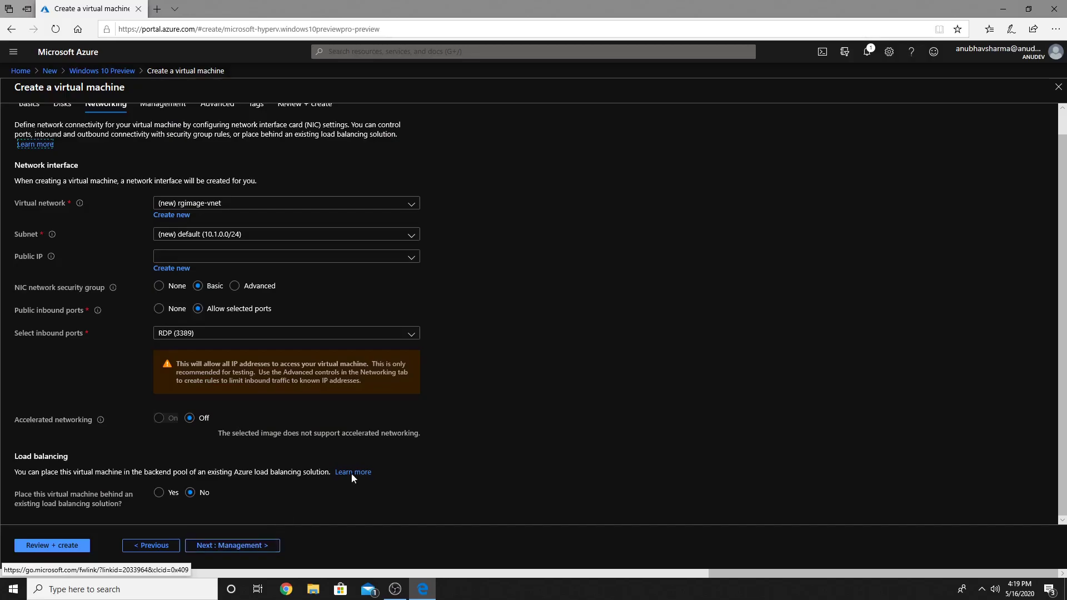
# Step: Turn boot diagnostics off and advance through the Advanced and Tags tabs toward Review + create
pyautogui.click(250, 546)
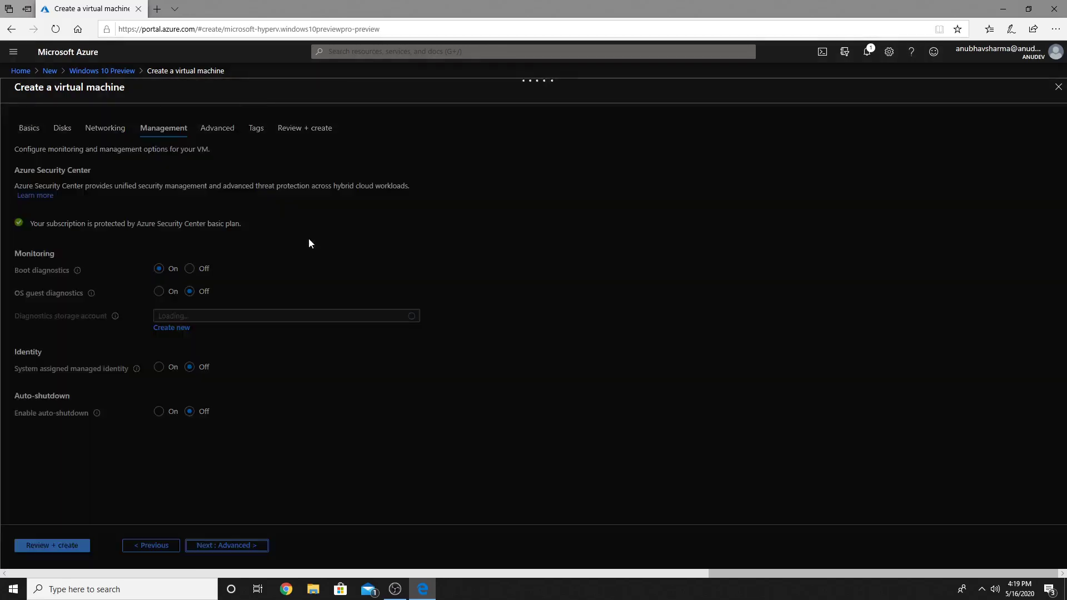
pyautogui.click(202, 270)
pyautogui.moveTo(235, 364); pyautogui.dragTo(238, 395)
pyautogui.click(239, 545)
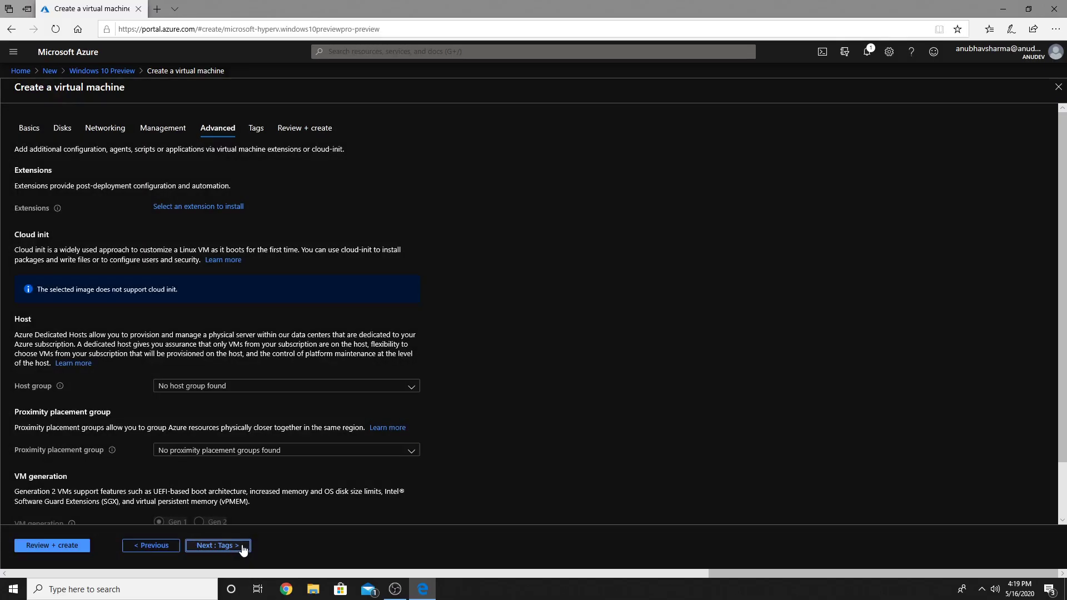
pyautogui.click(241, 547)
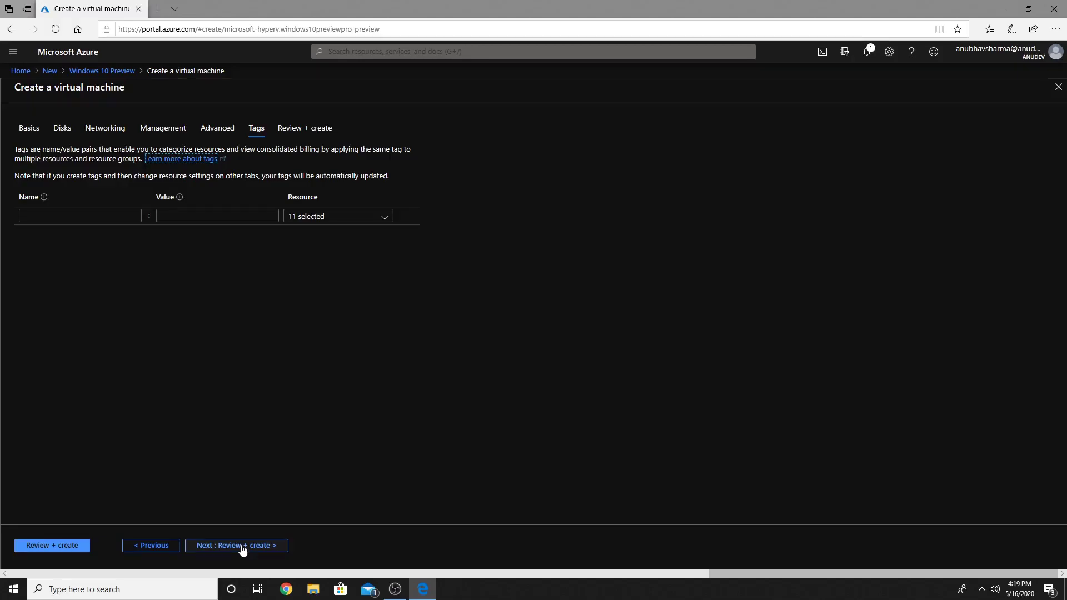
pyautogui.click(240, 547)
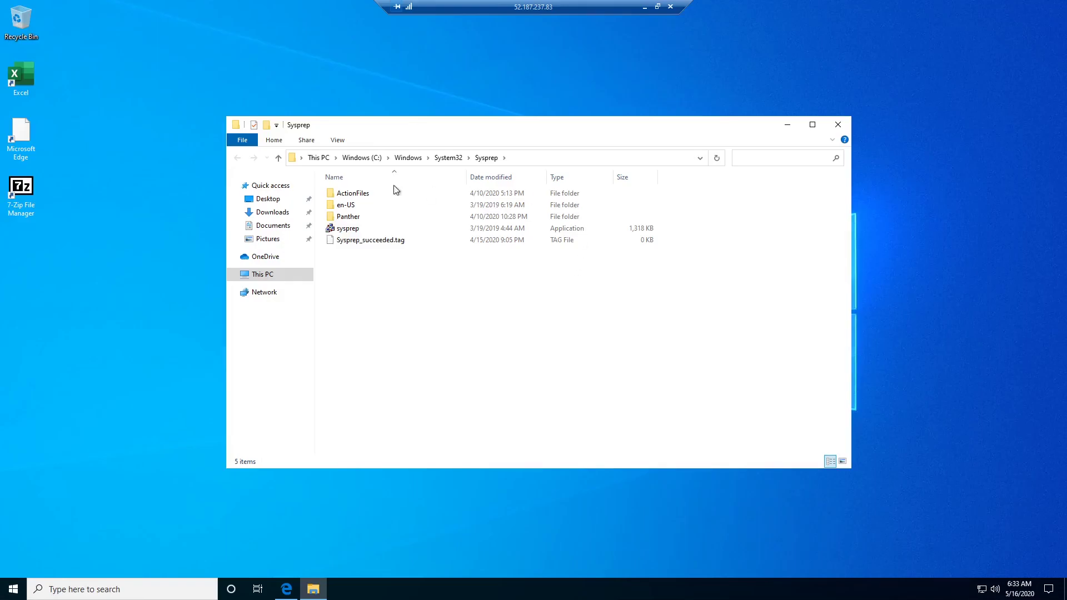
pyautogui.click(124, 194)
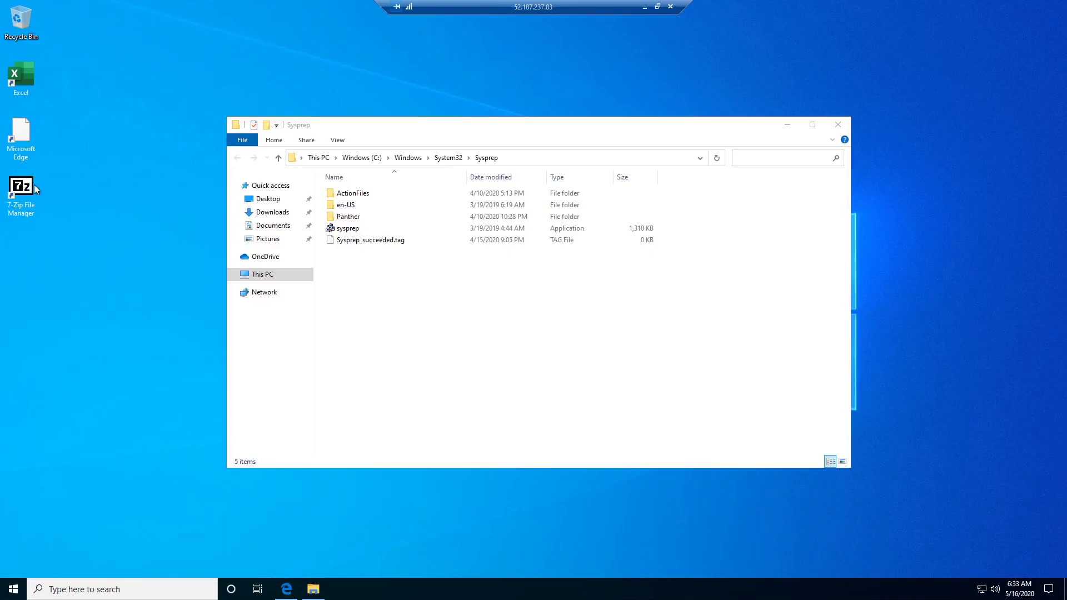
pyautogui.click(614, 119)
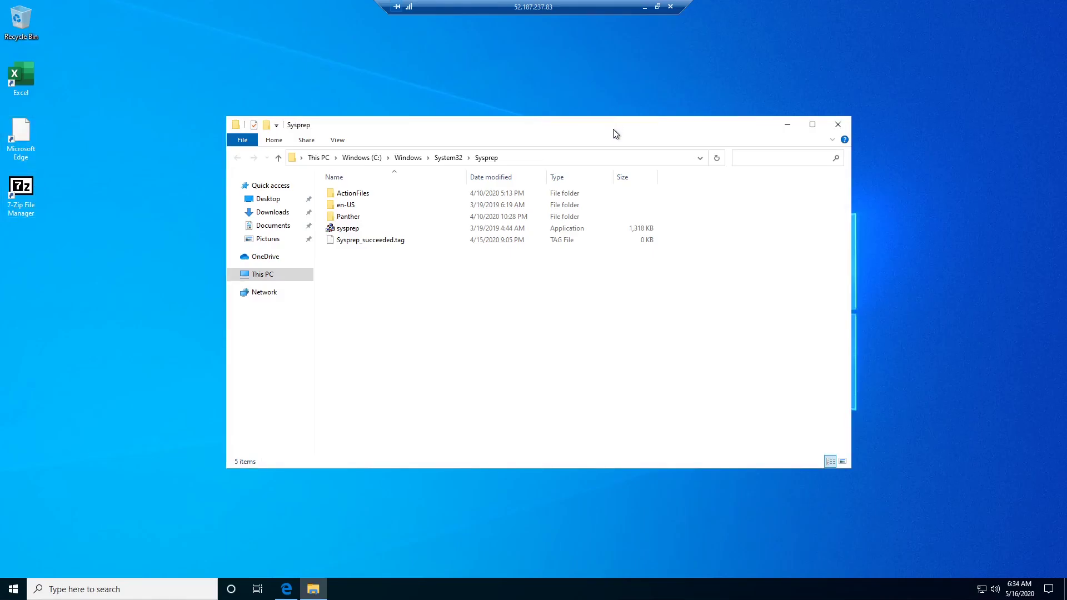
pyautogui.click(14, 589)
pyautogui.click(455, 527)
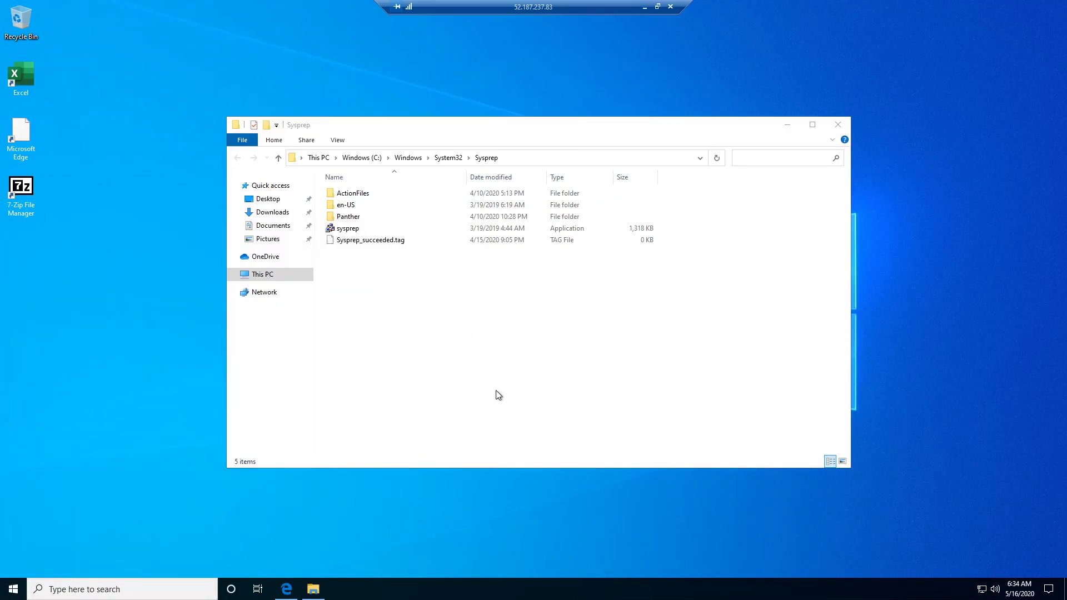
pyautogui.doubleClick(348, 228)
# Step: Run Sysprep with Enter System OOBE, Generalize ticked, and Shutdown as the shutdown option
pyautogui.click(465, 289)
pyautogui.click(501, 319)
pyautogui.click(490, 342)
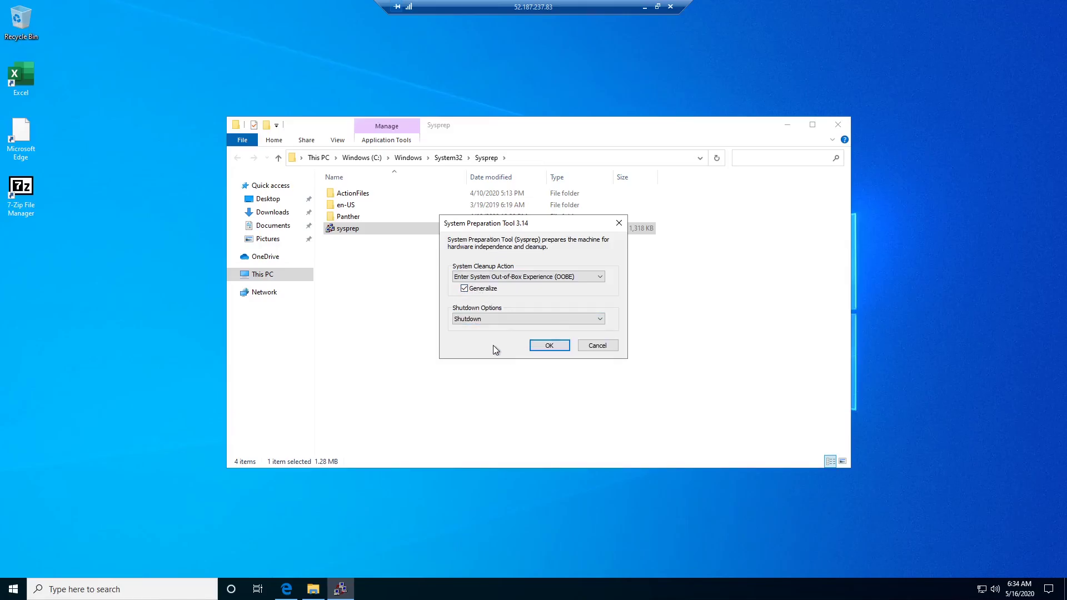
pyautogui.click(538, 349)
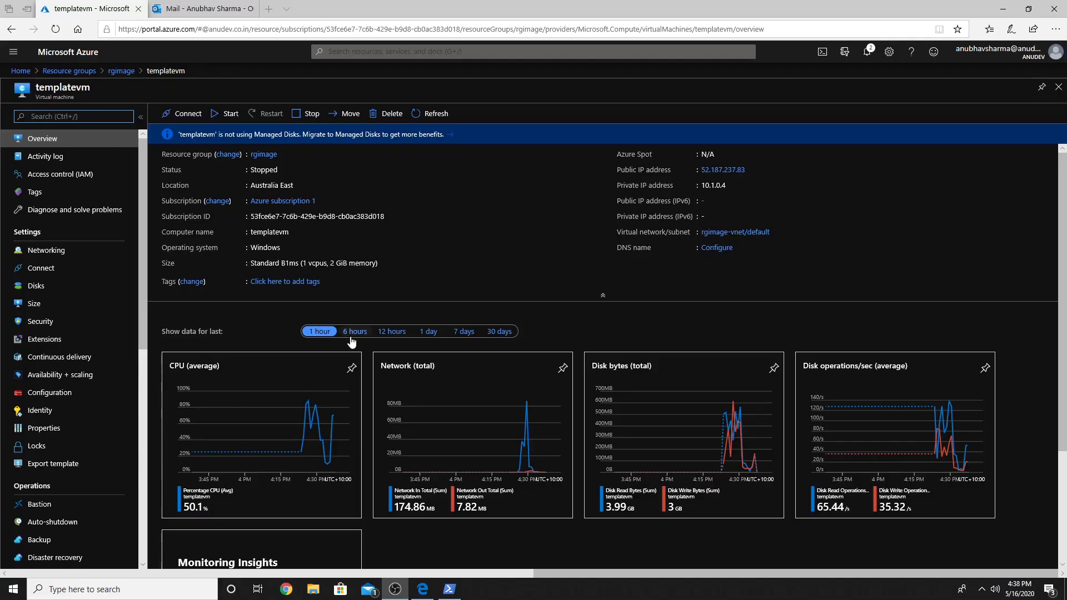
# Step: Stop templatevm and copy the VHD URI of its OS disk
pyautogui.click(313, 117)
pyautogui.click(184, 257)
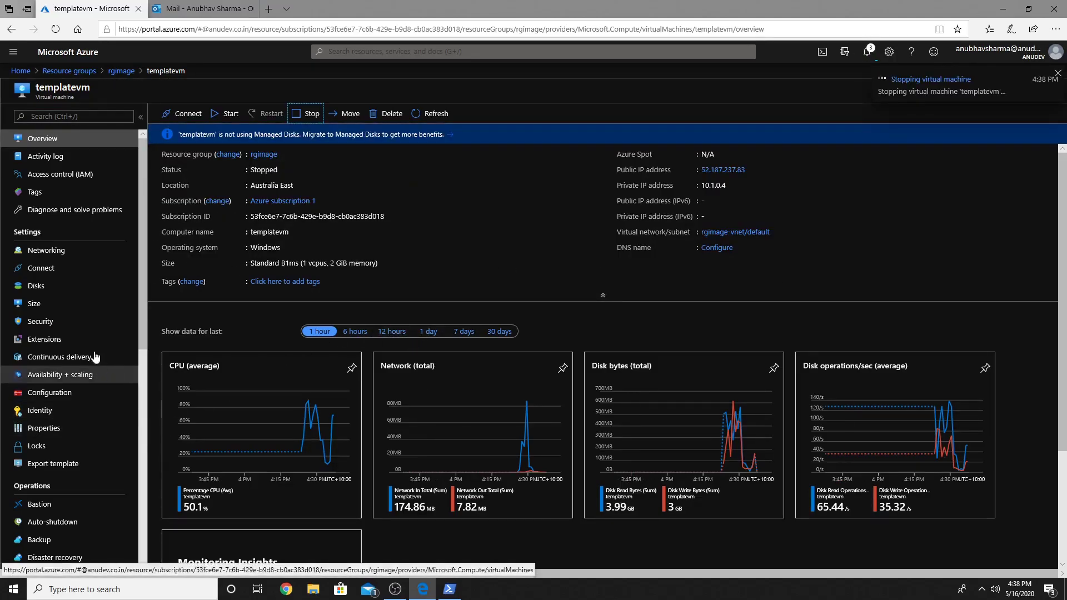
pyautogui.click(39, 287)
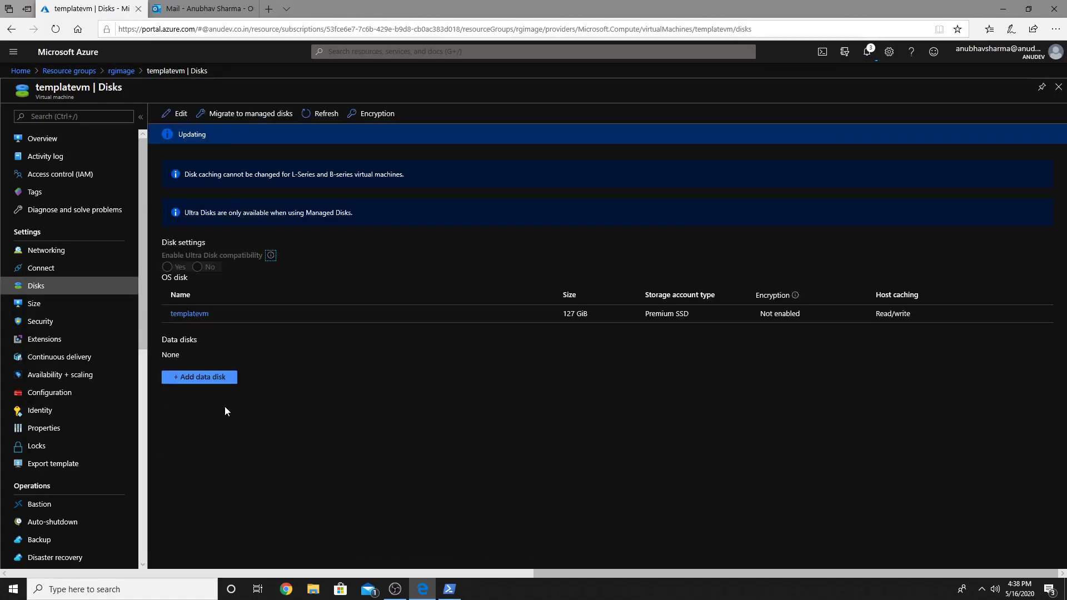
pyautogui.click(194, 314)
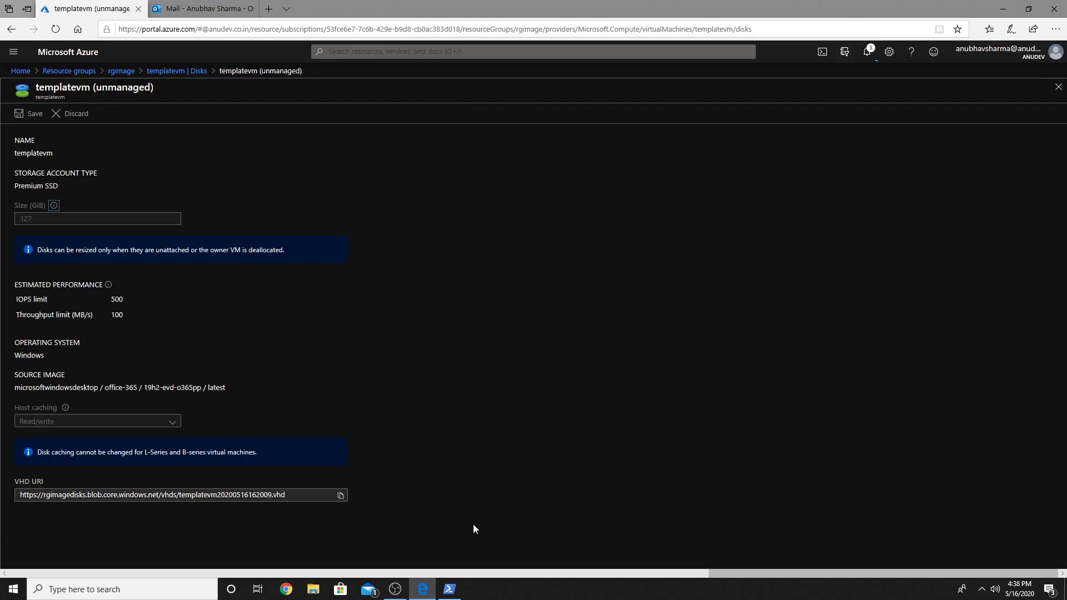
pyautogui.click(341, 498)
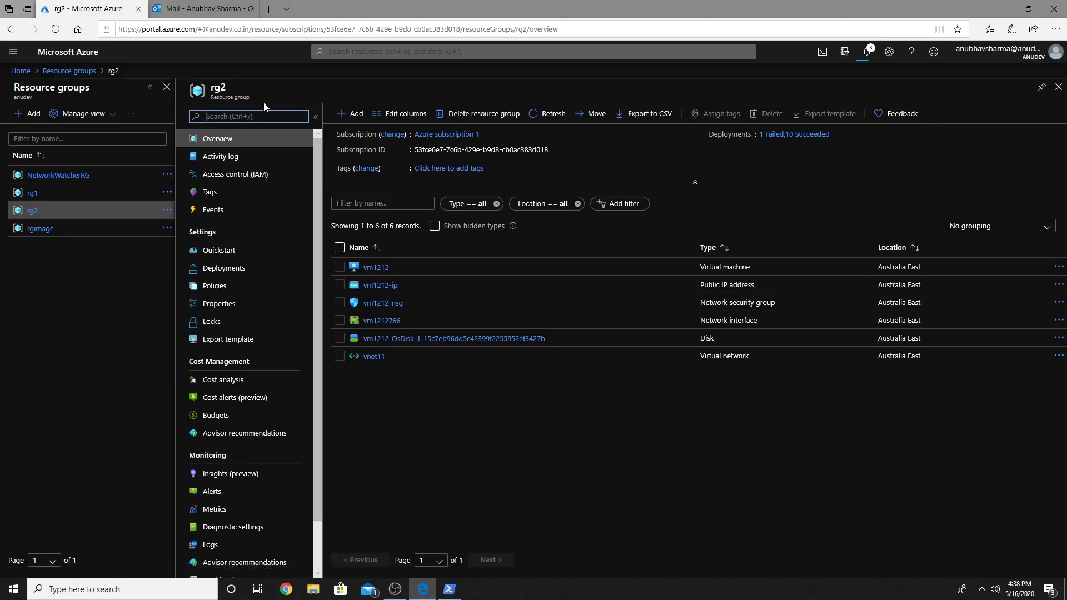
# Step: Start creating a Windows Virtual Desktop - Provision a host pool resource in rg2
pyautogui.click(356, 116)
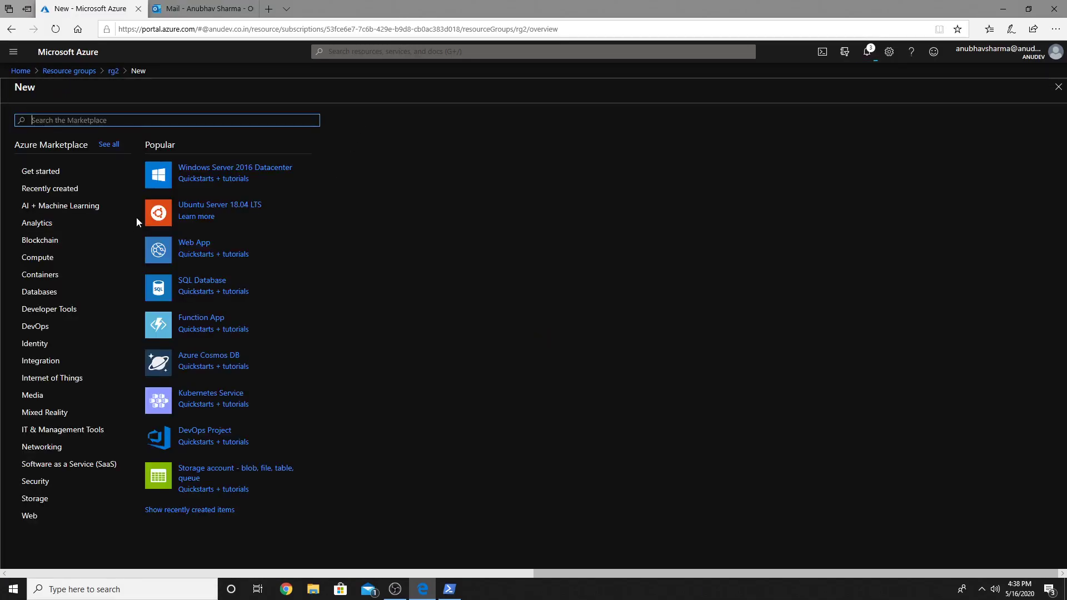
pyautogui.write('windows vir')
pyautogui.click(225, 138)
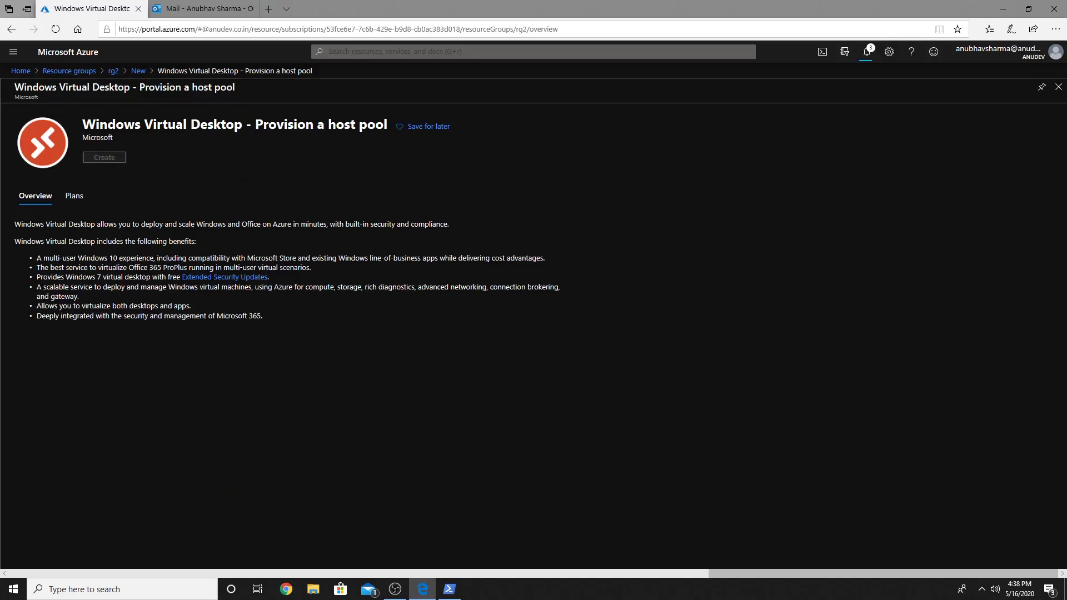
pyautogui.click(105, 157)
# Step: Set region Australia East, host pool name hostpool1, and paste the default desktop users
pyautogui.click(222, 292)
pyautogui.write('austra')
pyautogui.click(223, 348)
pyautogui.click(224, 323)
pyautogui.write('hostpool1')
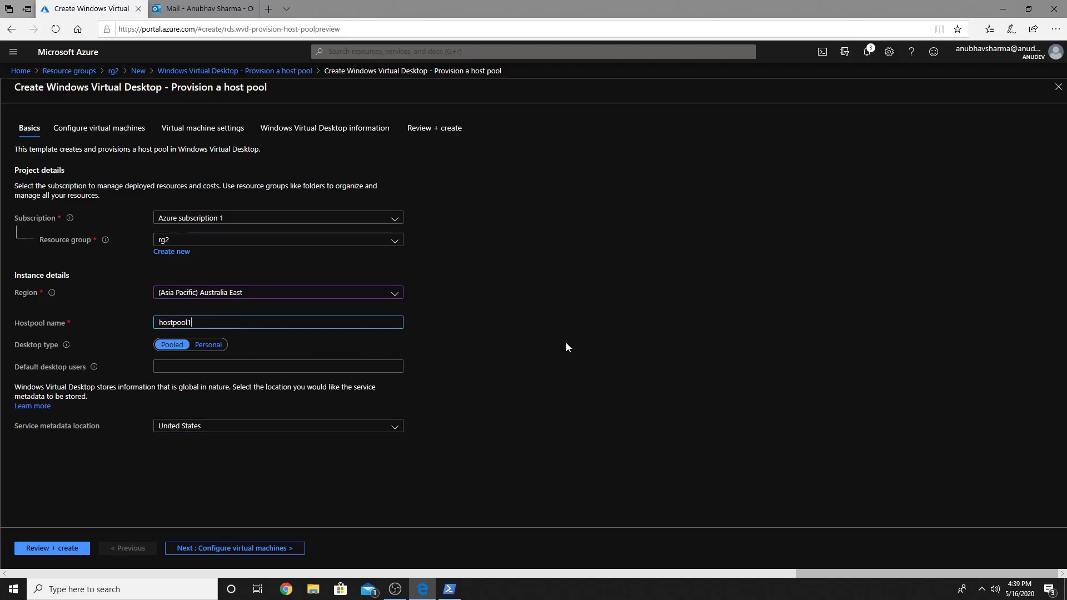
pyautogui.press('Tab')
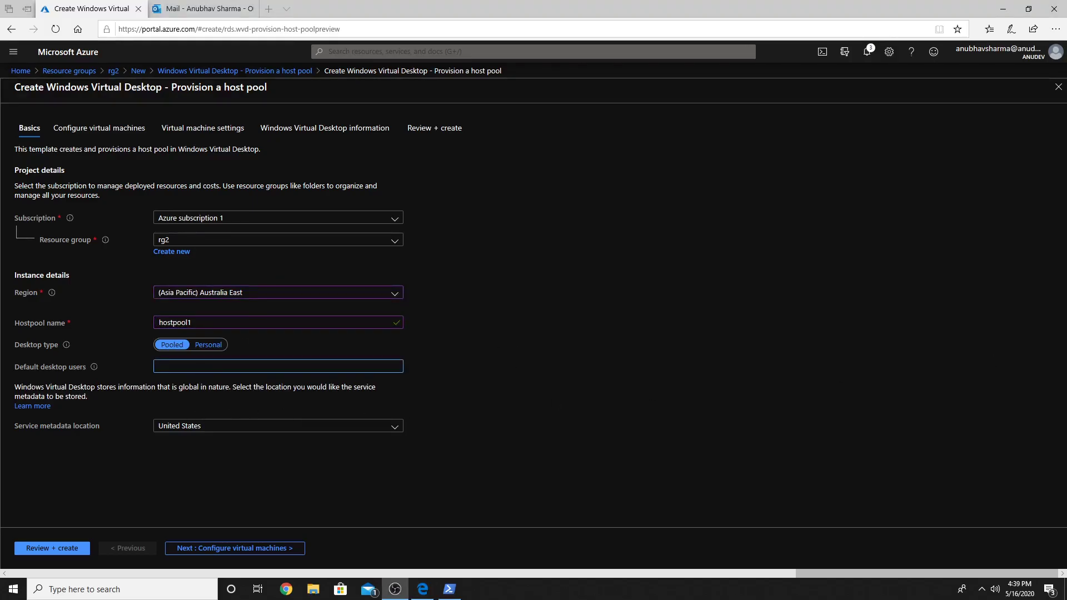
pyautogui.hotkey('ctrl', 'v')
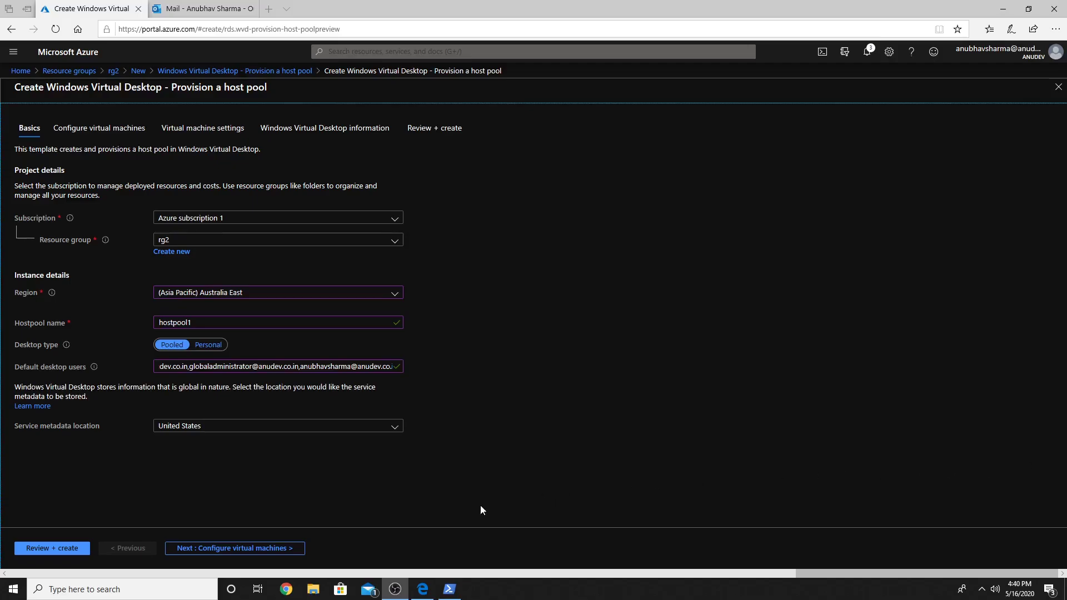
pyautogui.click(281, 548)
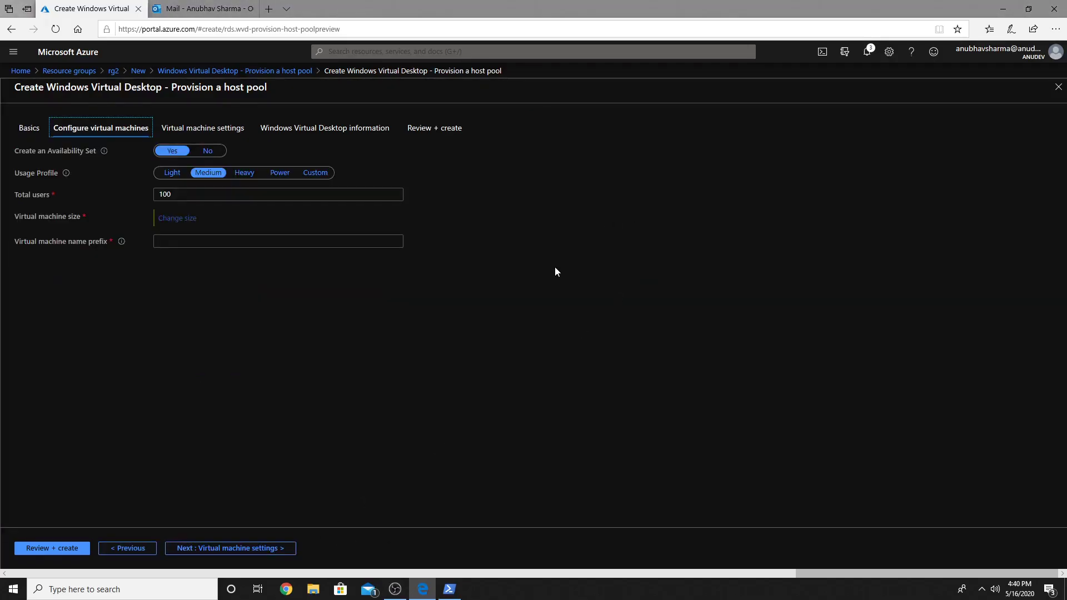
# Step: Choose the Light usage profile, Standard B1ms VM size, and wvdnew- as the VM name prefix
pyautogui.click(166, 175)
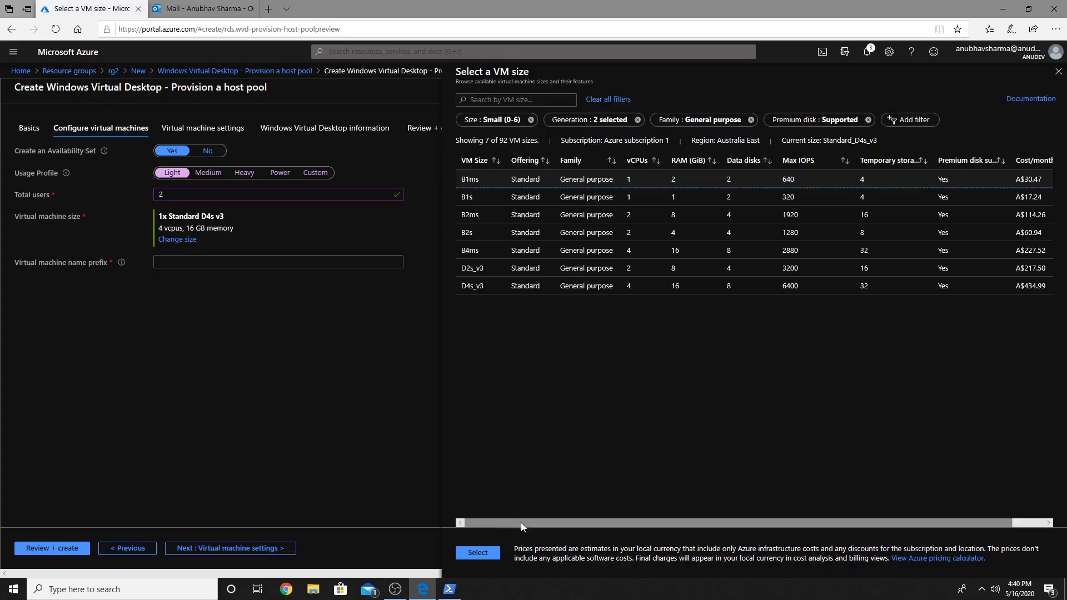
pyautogui.click(478, 553)
pyautogui.click(223, 262)
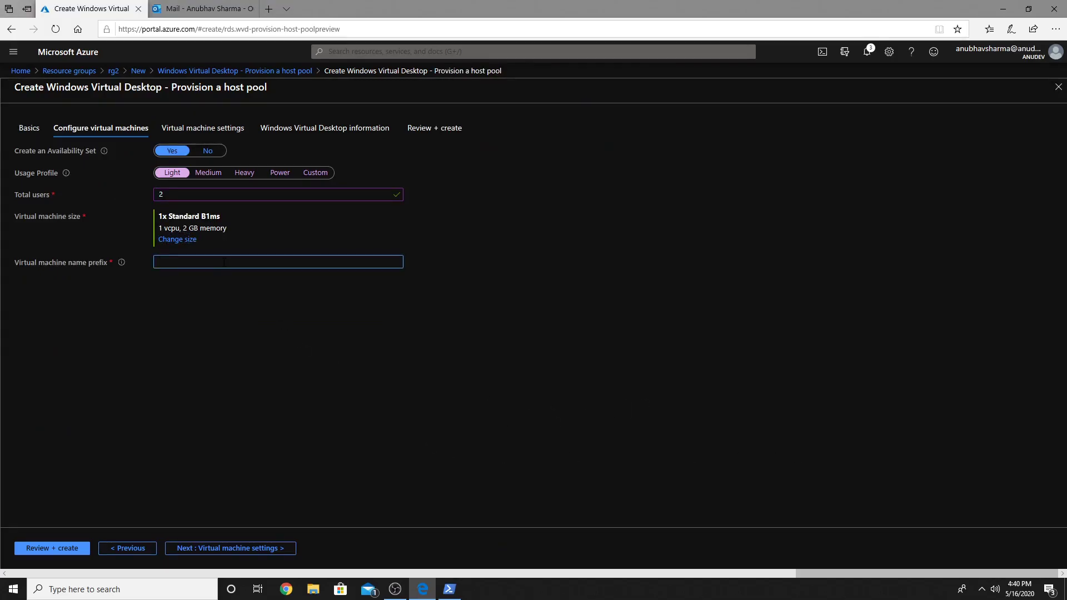
pyautogui.write('wvdnew-')
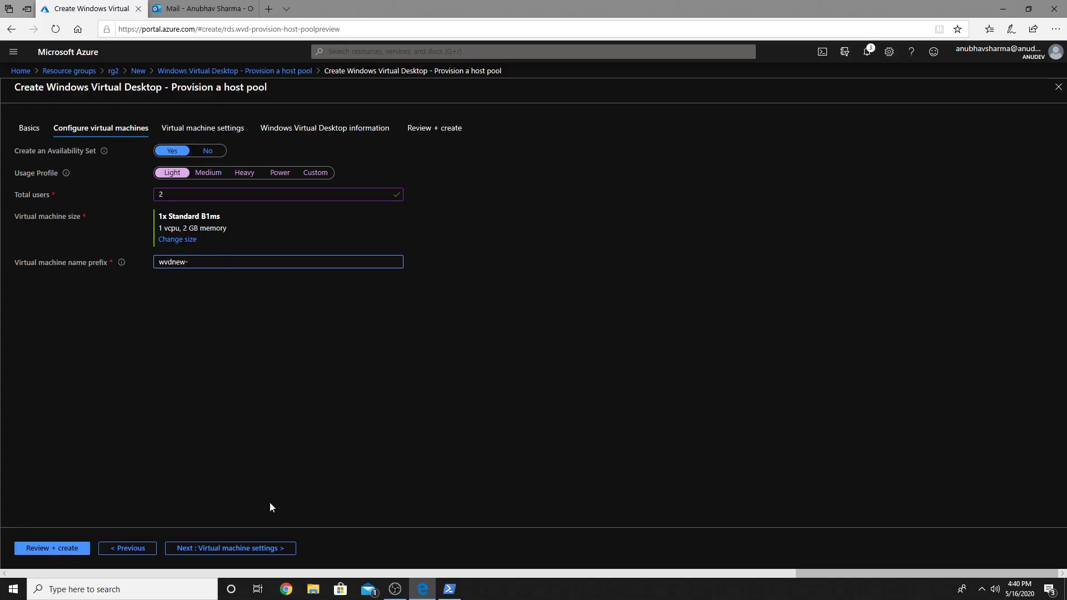
pyautogui.click(283, 549)
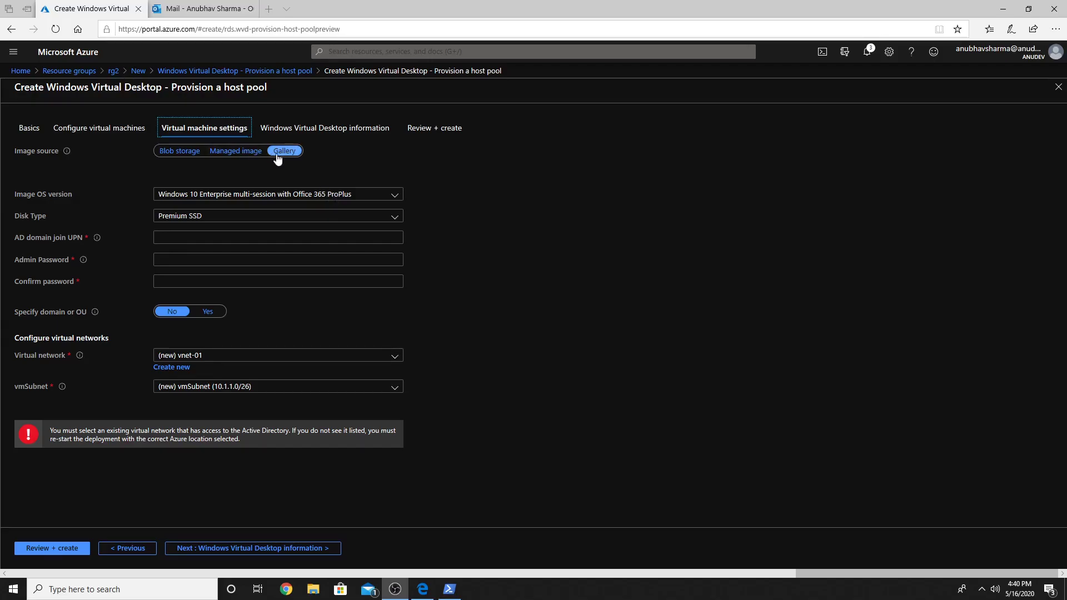
# Step: Set the image source to Blob storage with the template VHD URI and enter the domain-join UPN
pyautogui.click(245, 156)
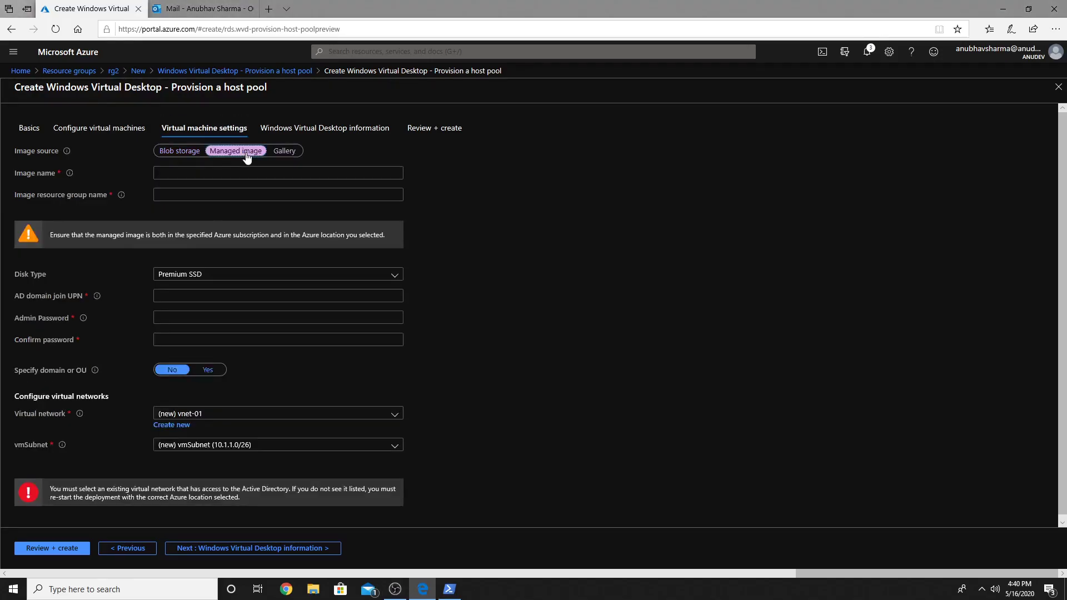
pyautogui.click(191, 156)
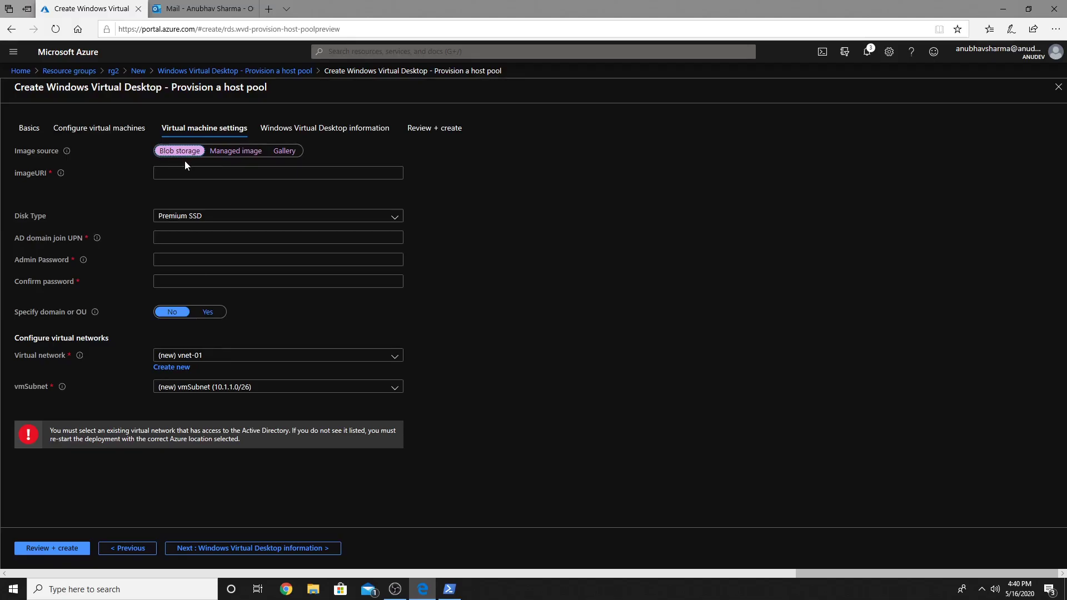
pyautogui.click(187, 173)
pyautogui.hotkey('ctrl', 'v')
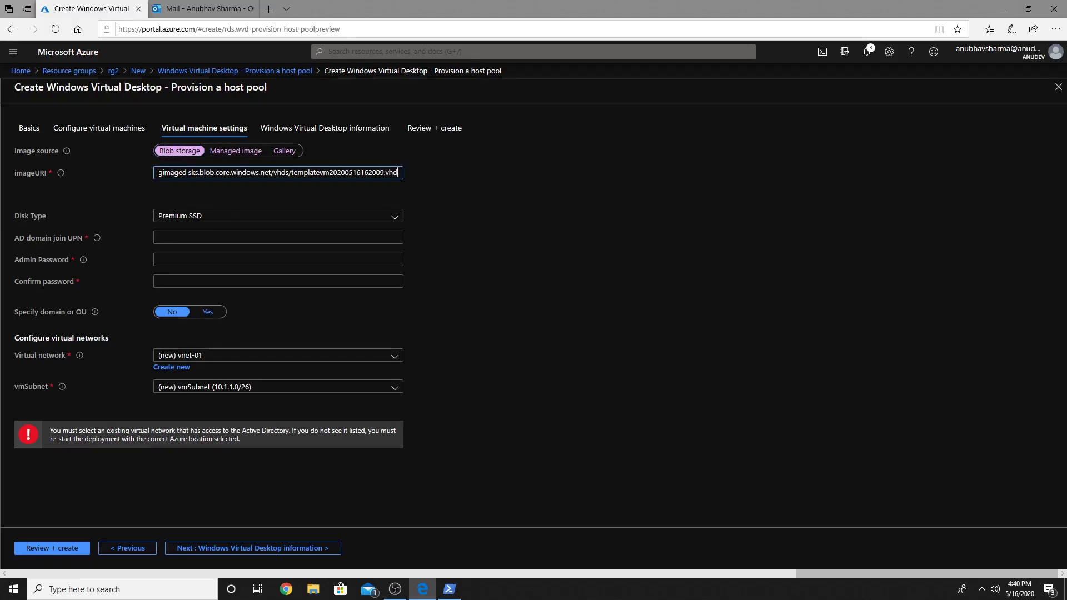
pyautogui.click(516, 232)
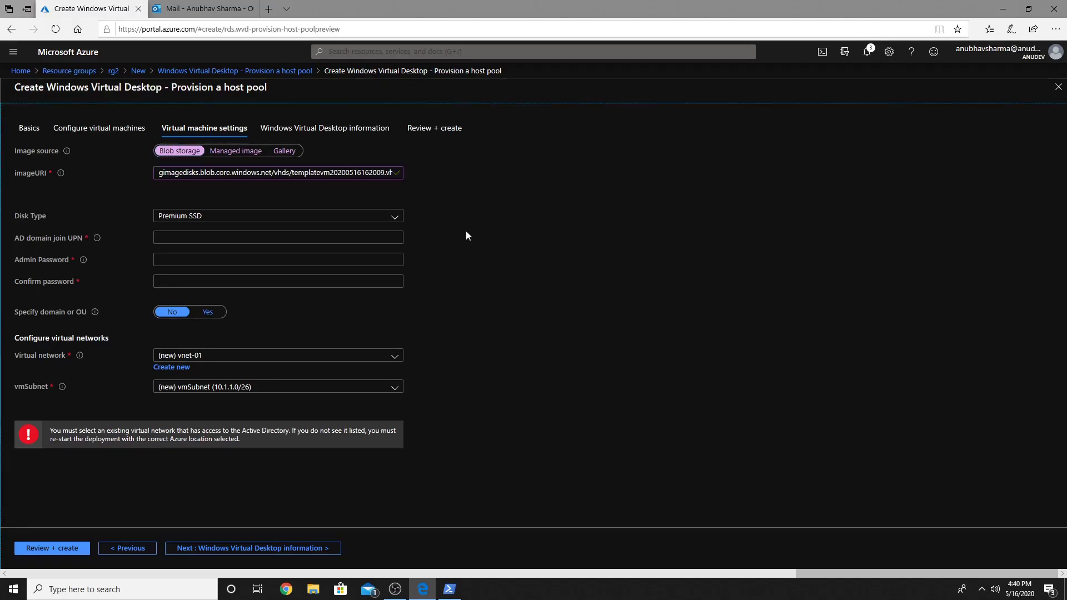
pyautogui.click(193, 231)
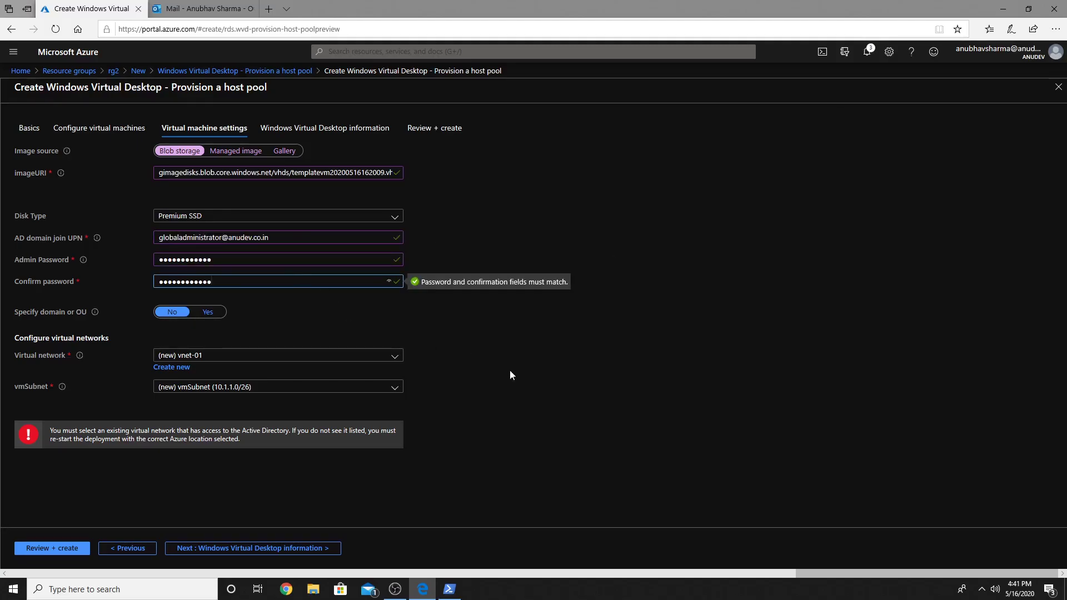
# Step: Join domain adds.anudev.co.in using virtual network vnet11 and subnet subnet1
pyautogui.click(208, 312)
pyautogui.click(226, 333)
pyautogui.write('adds.anudev.co.in')
pyautogui.click(573, 340)
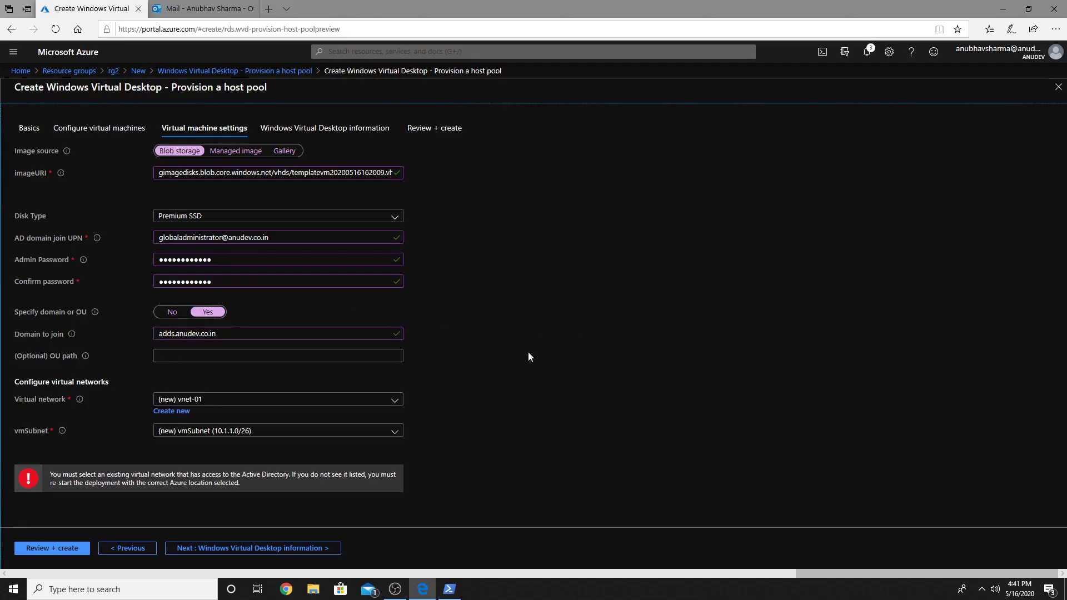
pyautogui.click(249, 400)
pyautogui.click(209, 471)
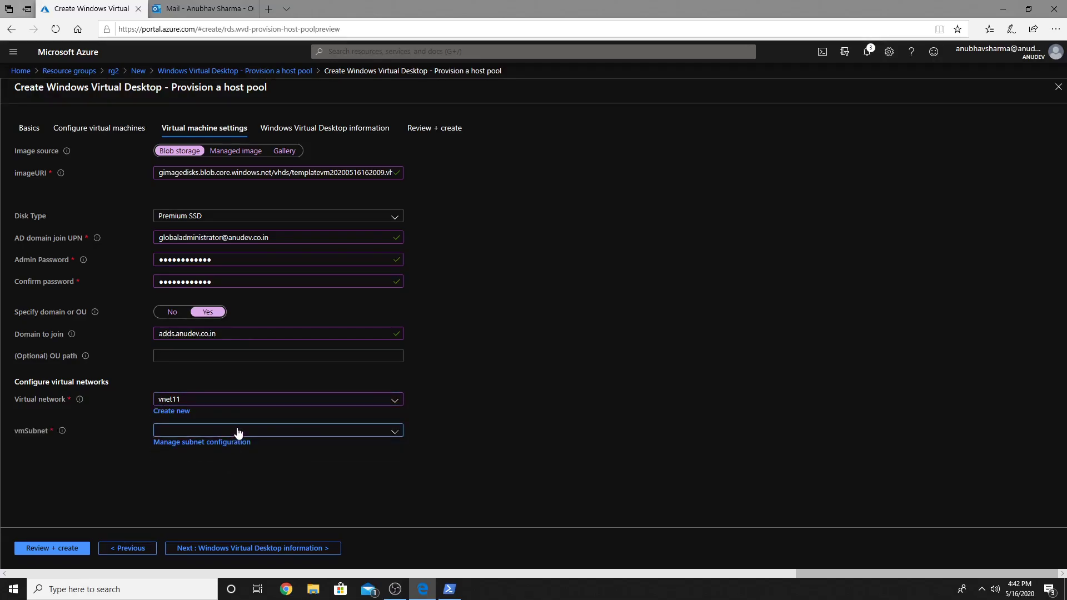
pyautogui.click(238, 432)
pyautogui.click(215, 486)
# Step: Enter anudevwvdtenant as the Windows Virtual Desktop tenant name, ready for the RDS owner UPN
pyautogui.click(300, 549)
pyautogui.write('anudevwvdtenant')
pyautogui.click(203, 245)
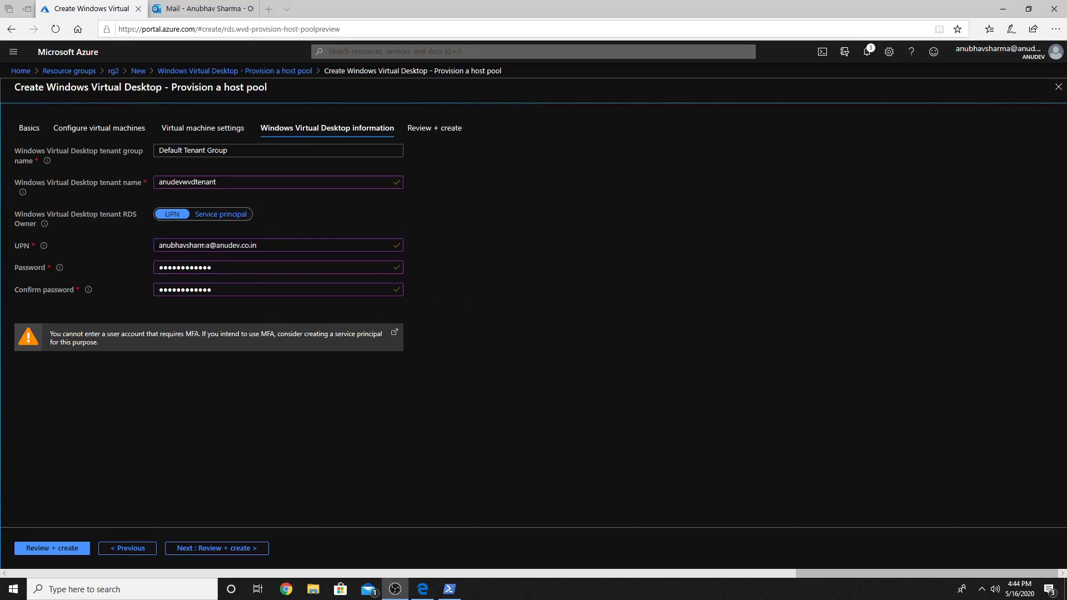
# Step: Review the host pool settings and create the deployment into rg2
pyautogui.click(224, 549)
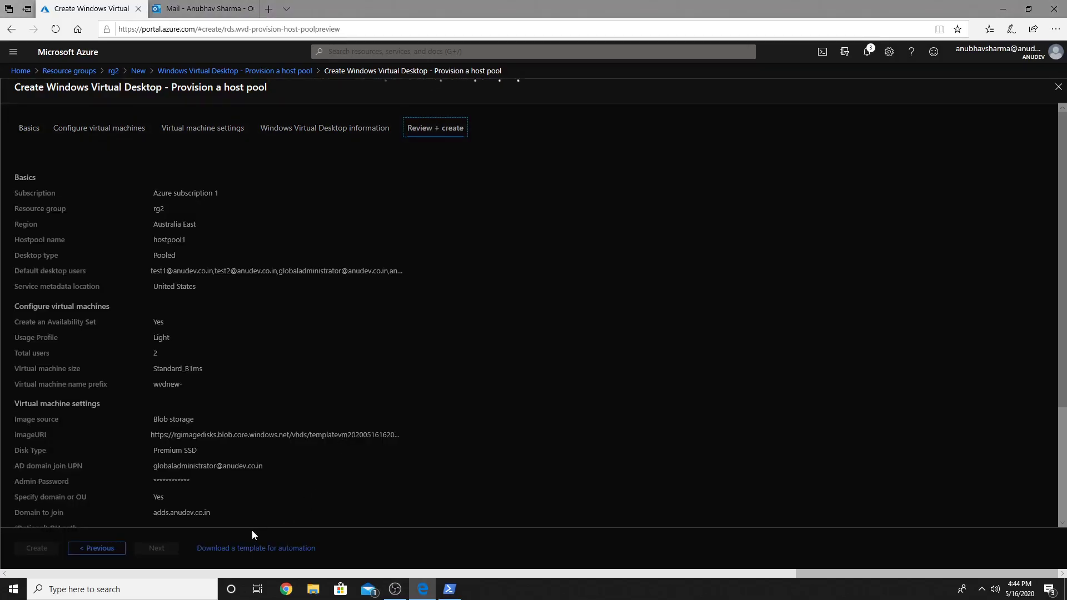
pyautogui.click(34, 548)
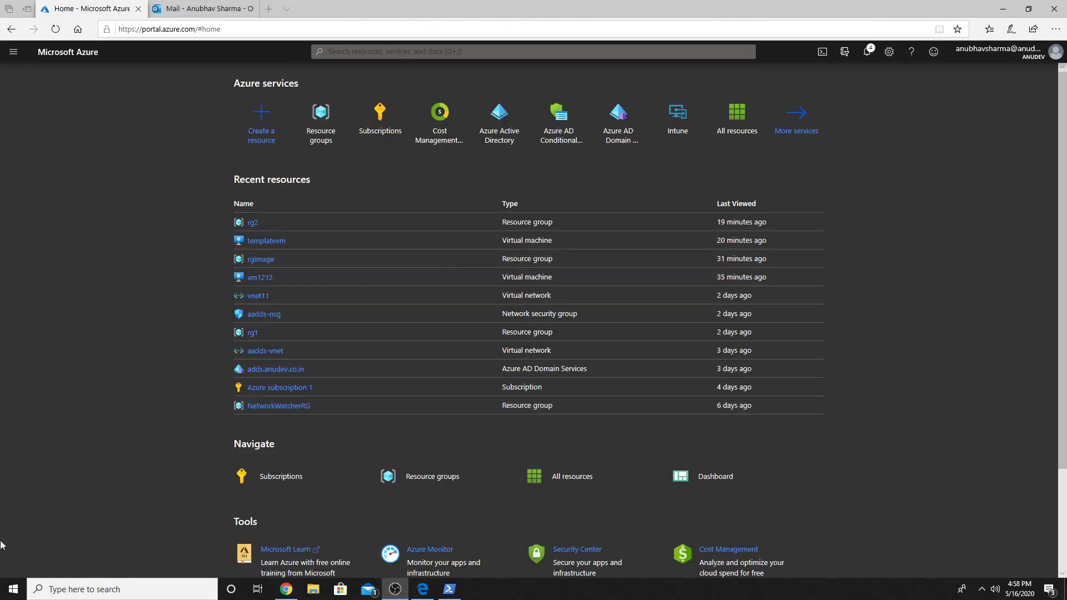
# Step: Launch Remote Desktop and unsubscribe from the tenant workspace
pyautogui.click(13, 589)
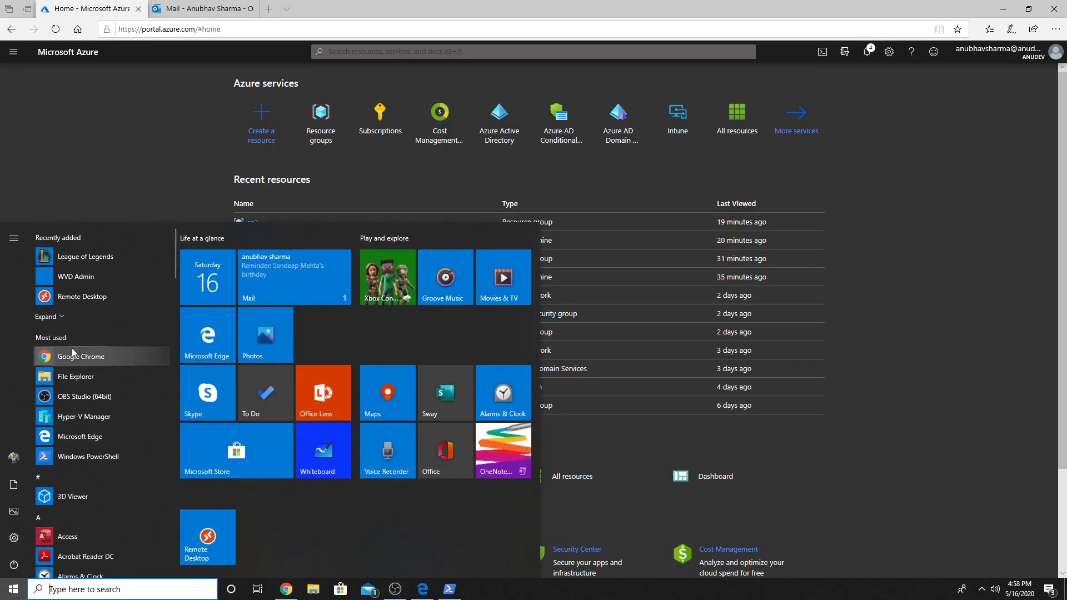
pyautogui.click(73, 297)
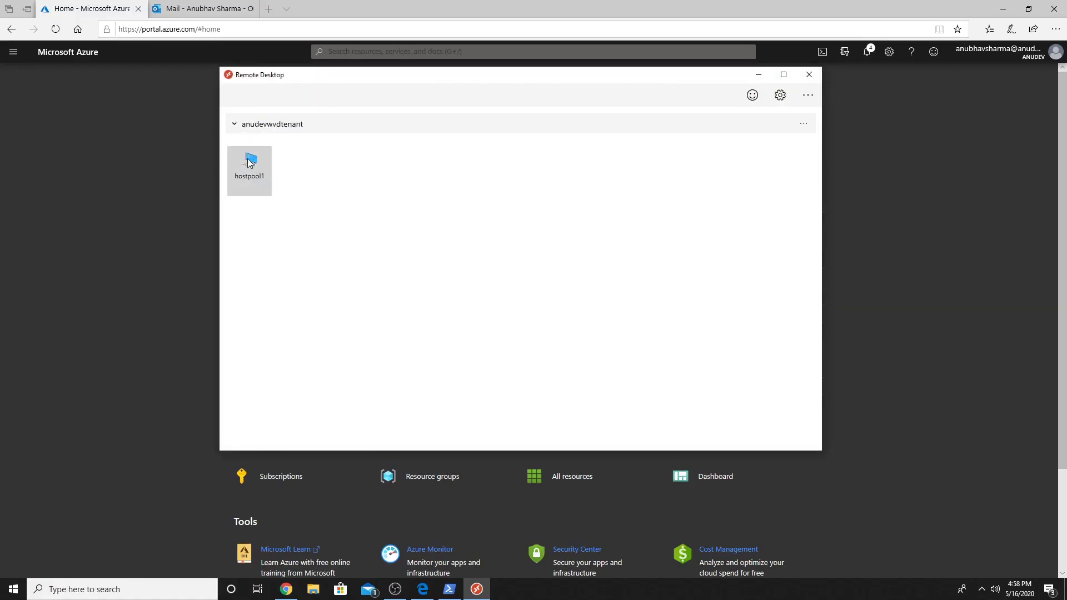
pyautogui.click(804, 124)
pyautogui.click(817, 172)
pyautogui.click(600, 293)
# Step: Resubscribe to the workspace, signing in with the test user's e-mail and password
pyautogui.click(277, 209)
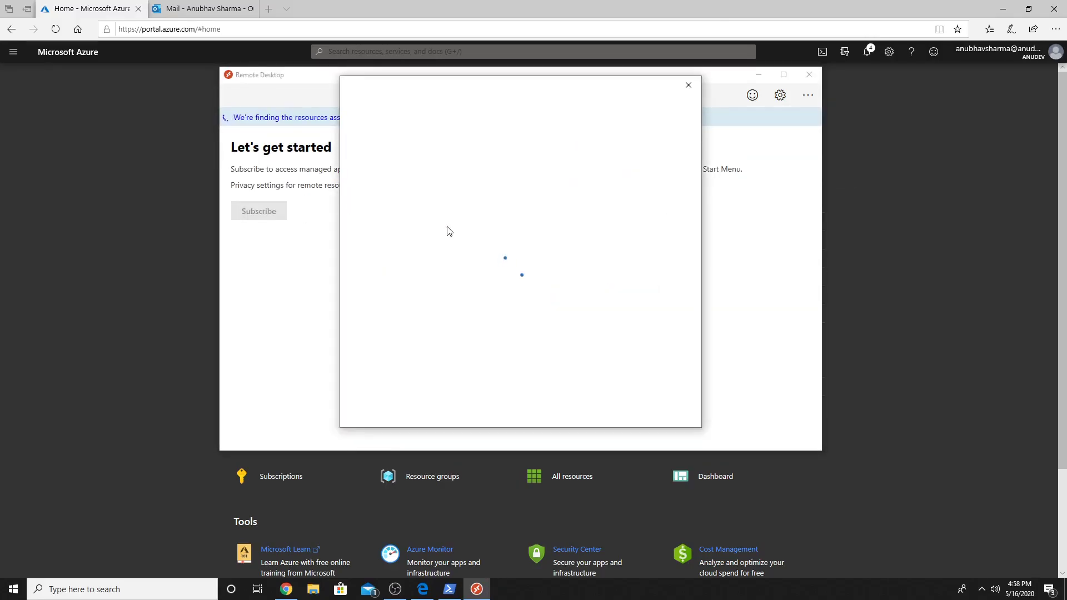
pyautogui.press('Return')
pyautogui.write('••••••••••••')
pyautogui.press('Return')
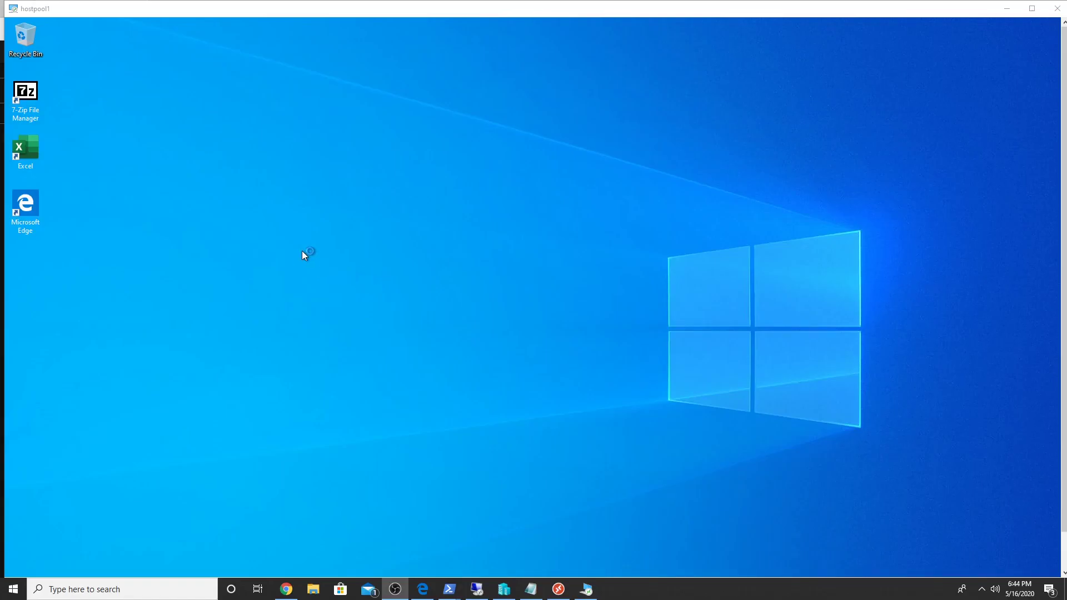
# Step: Open 7-Zip File Manager from the hostpool1 session desktop, then close it
pyautogui.click(35, 103)
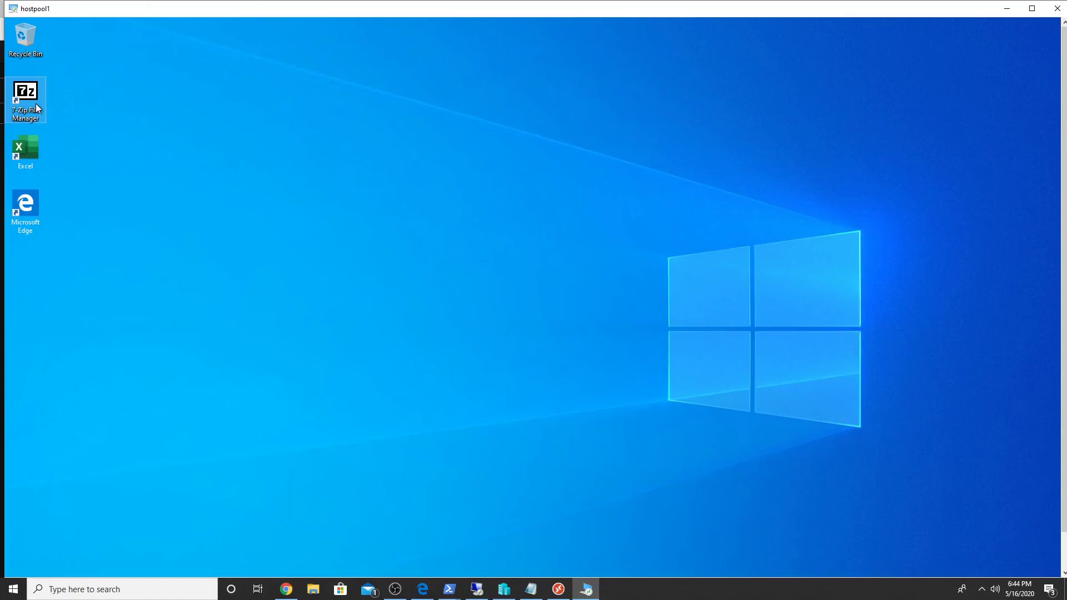
pyautogui.doubleClick(36, 104)
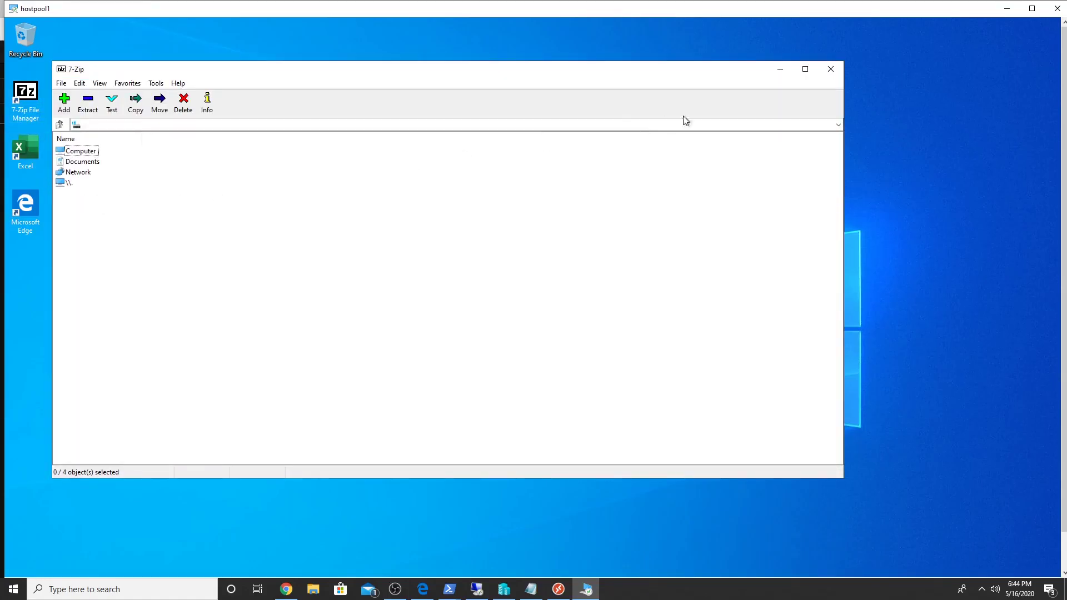
pyautogui.click(830, 69)
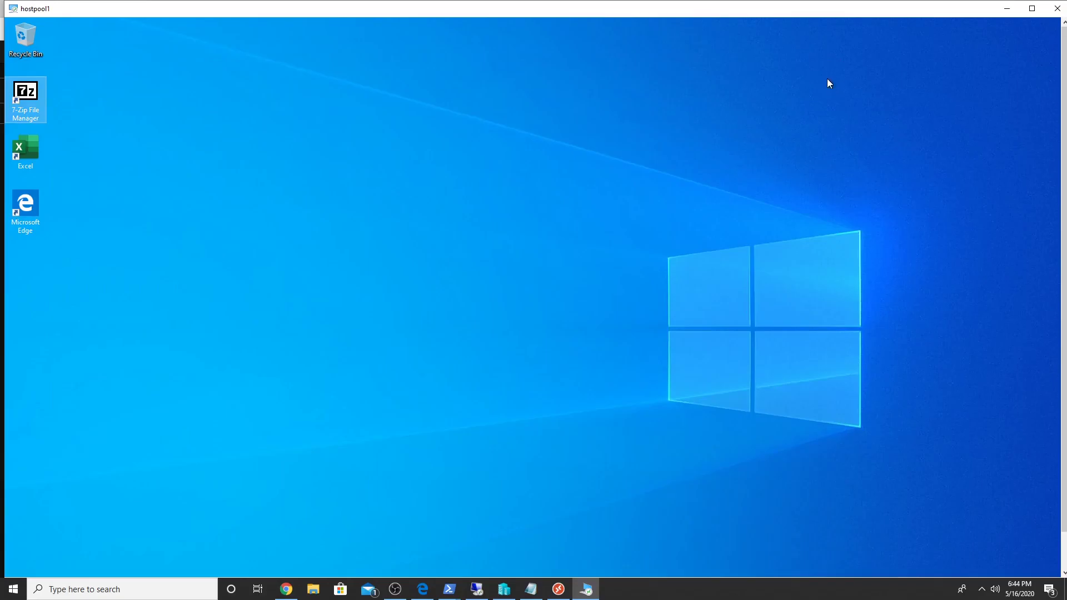